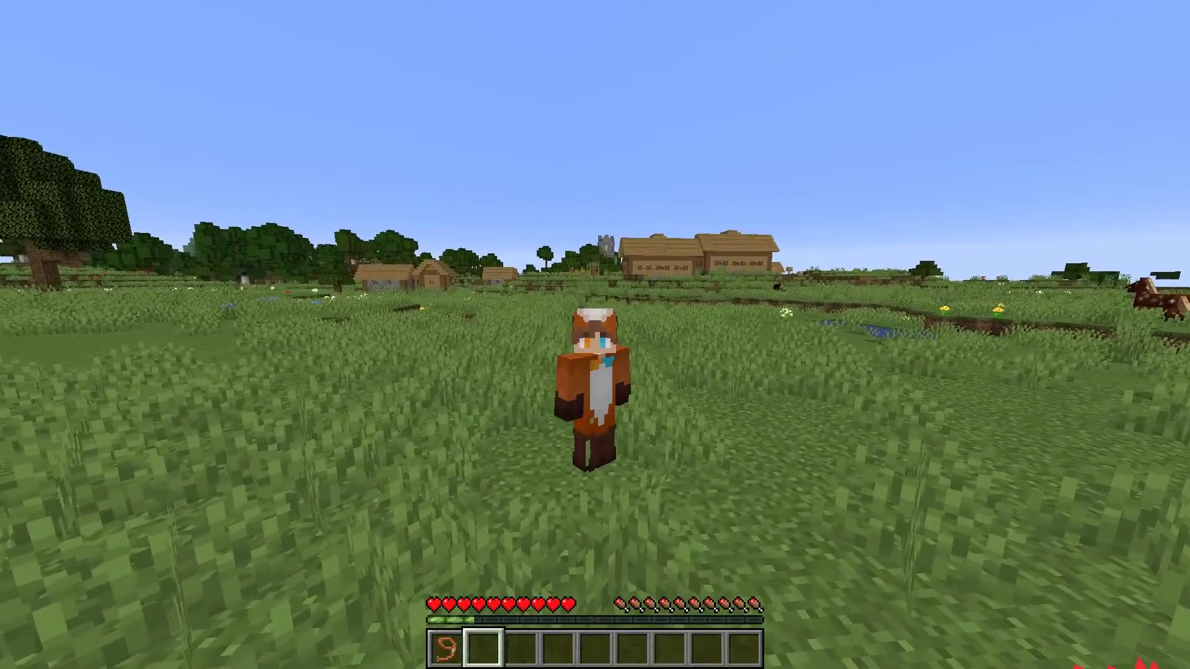
Step: Hold the lead by selecting hotbar slot 1
key(1)
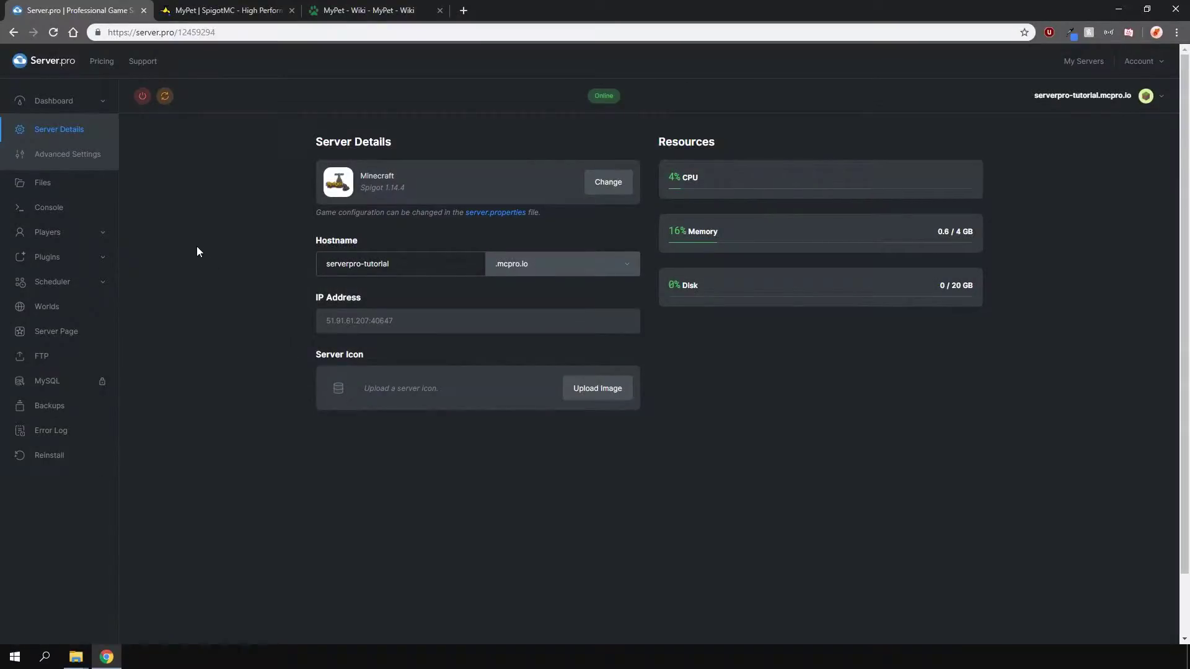
Step: Download the MyPet 3.5 jar from its SpigotMC resource page
click(194, 7)
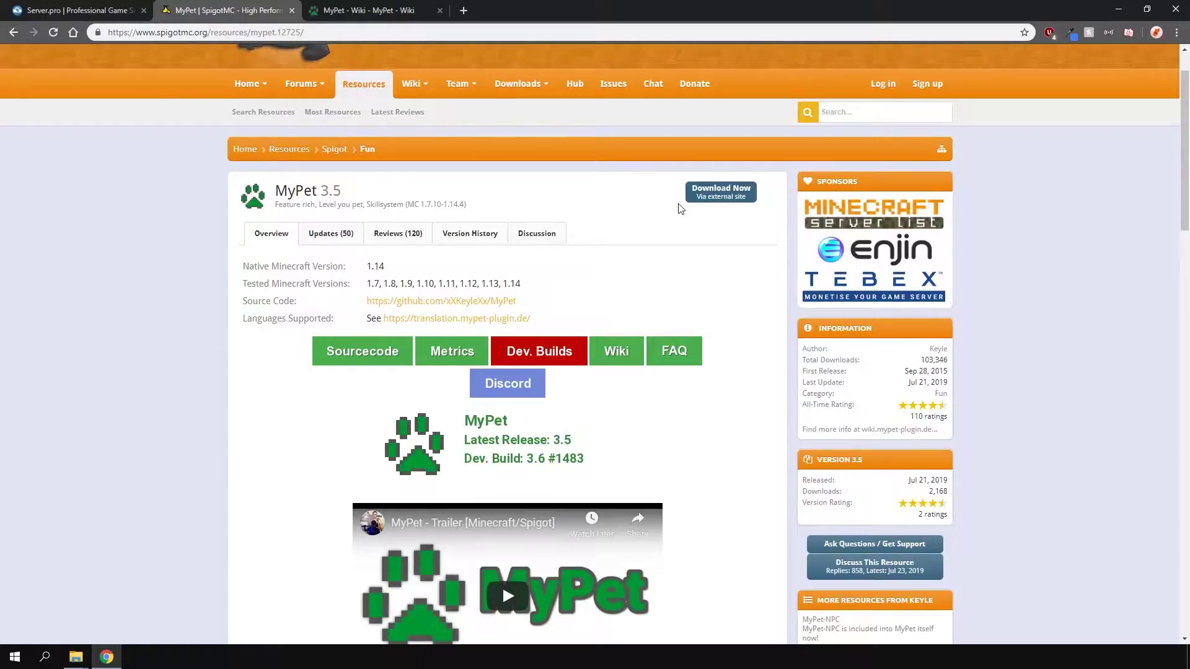
click(702, 199)
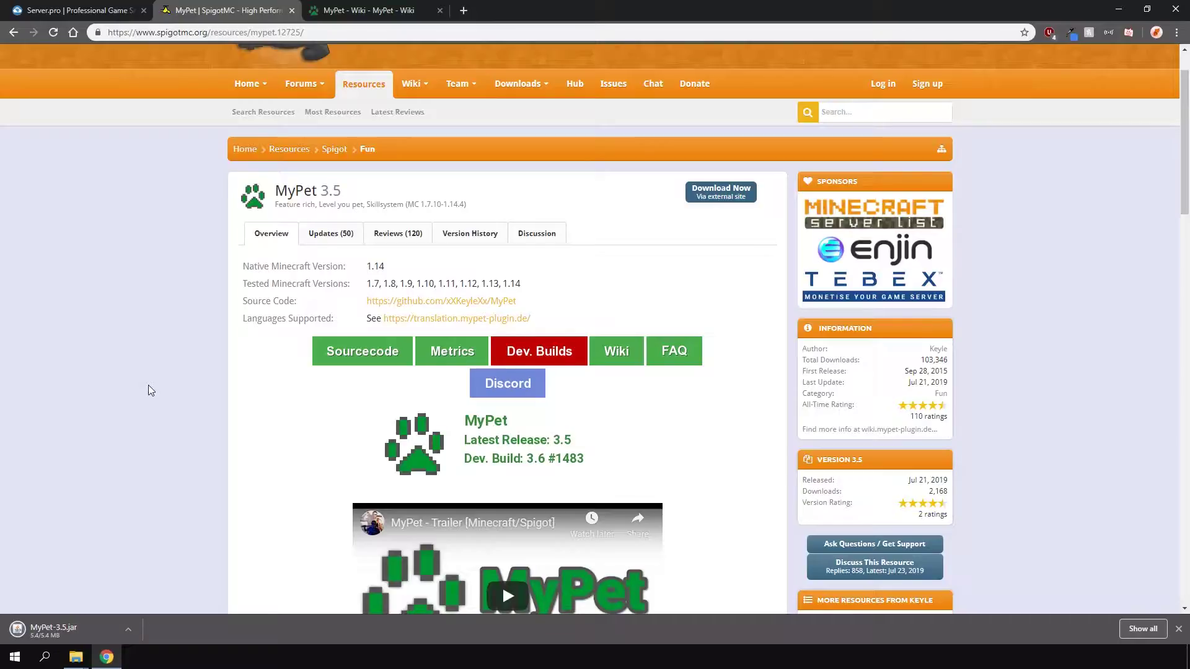
Step: Upload MyPet-3.5.jar from Downloads into the server's plugins folder, then return to Server Details
click(70, 6)
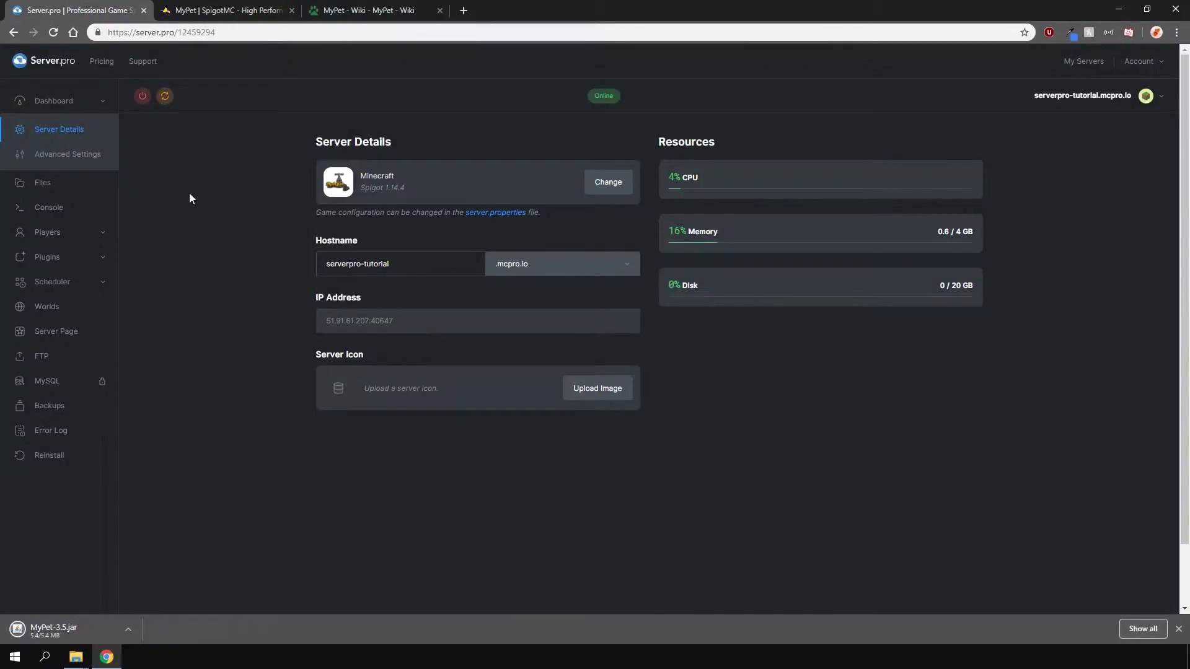
click(43, 183)
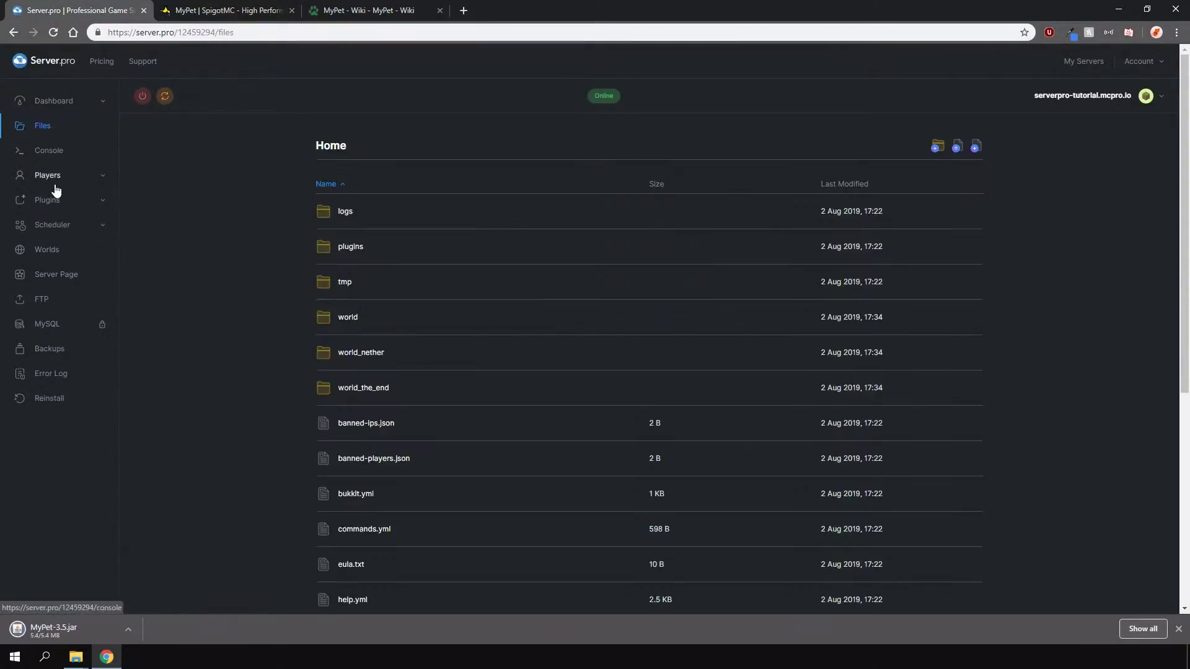
click(351, 248)
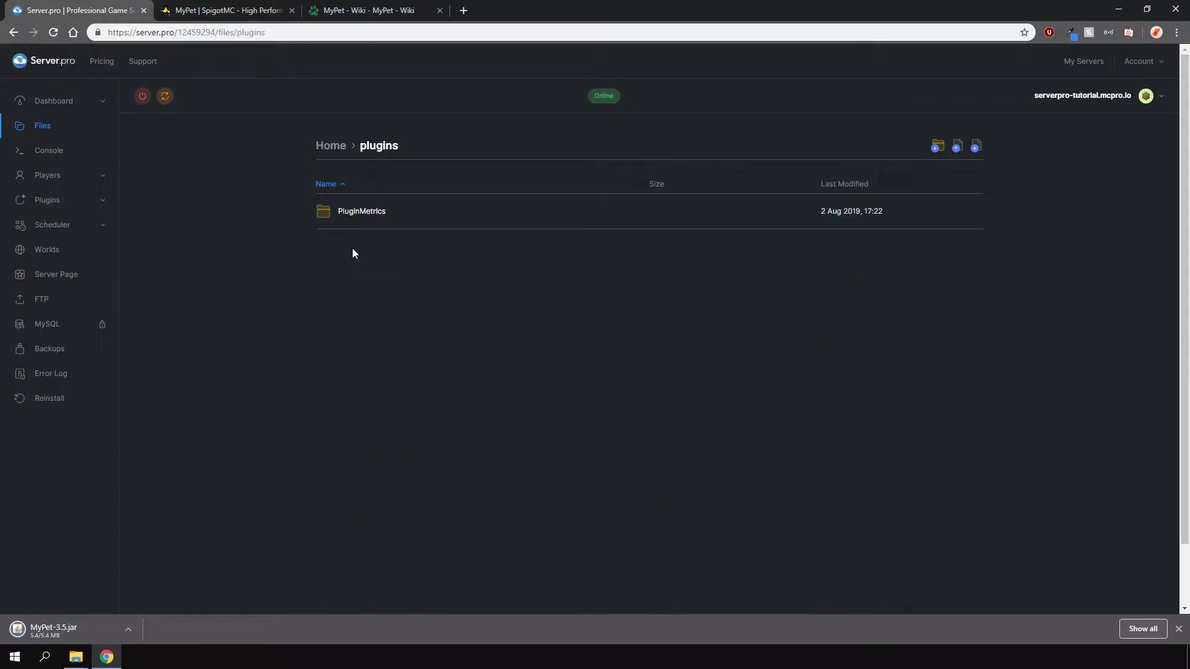
click(959, 148)
click(629, 280)
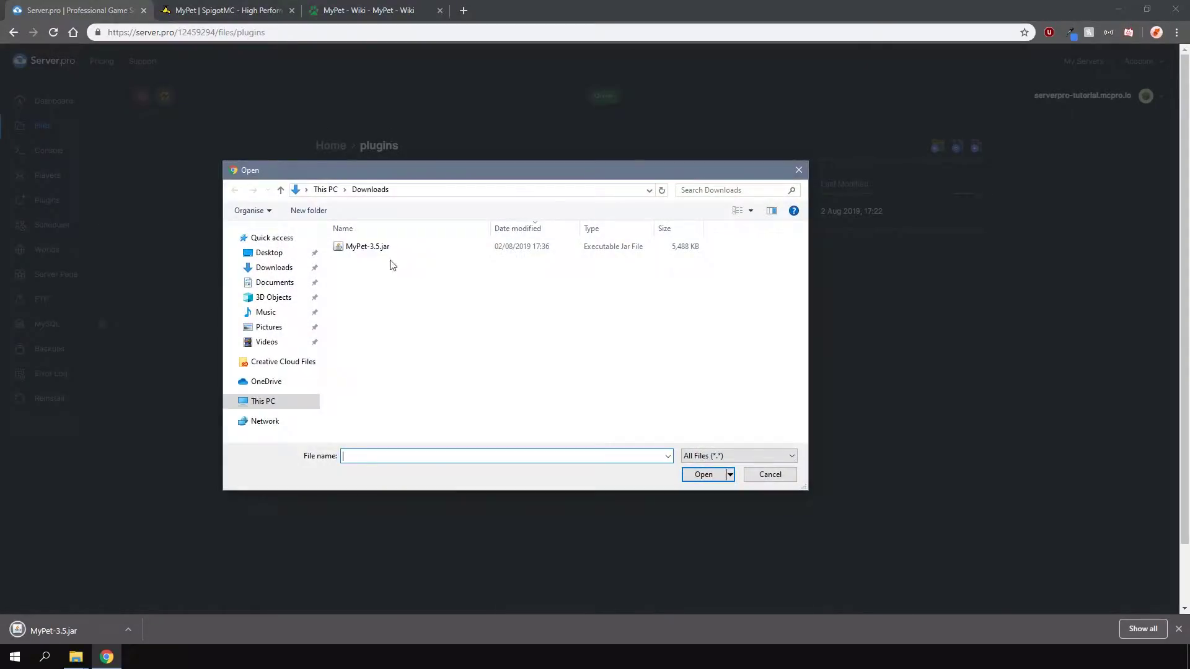
click(362, 249)
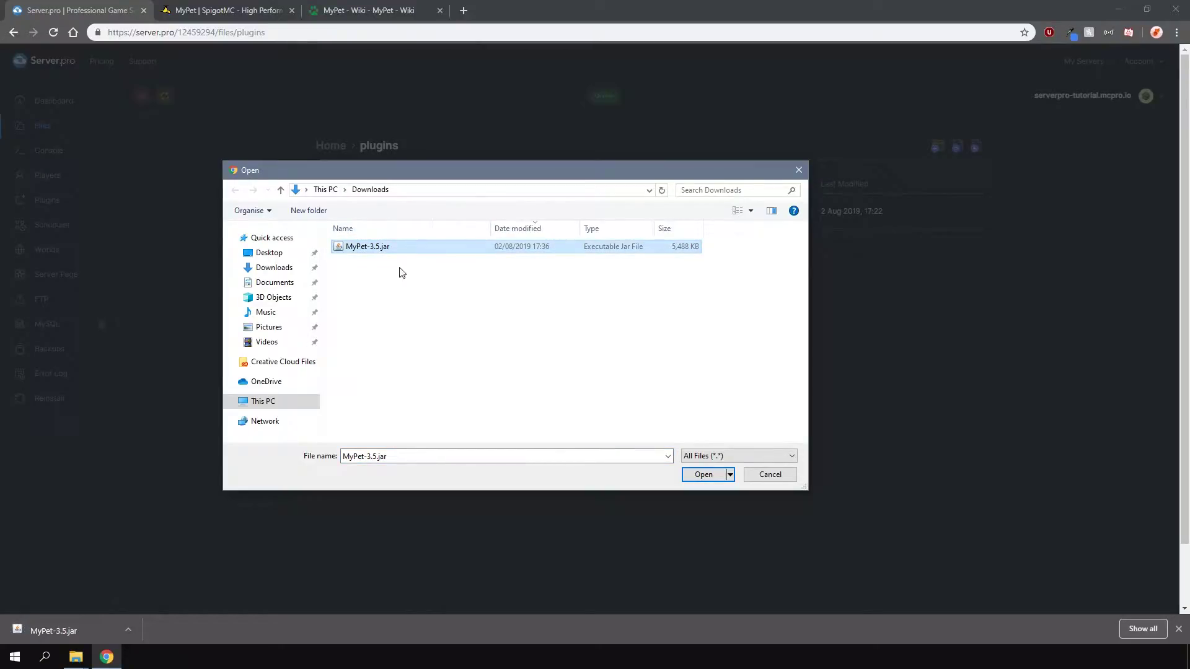
click(709, 481)
click(670, 453)
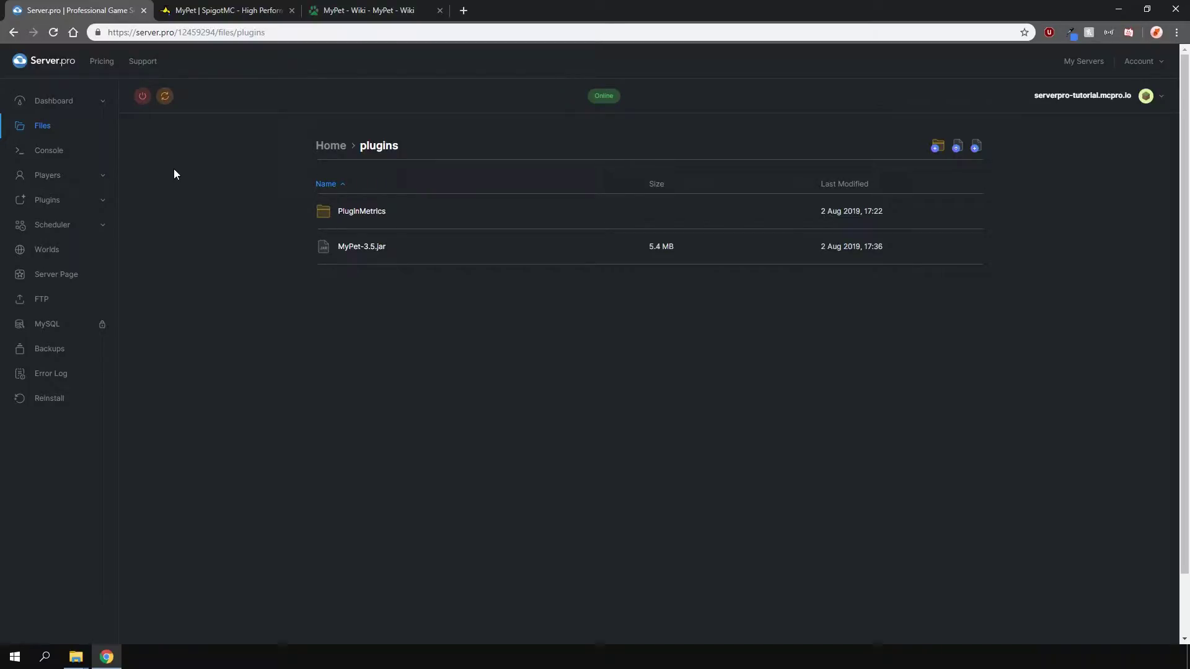
click(68, 108)
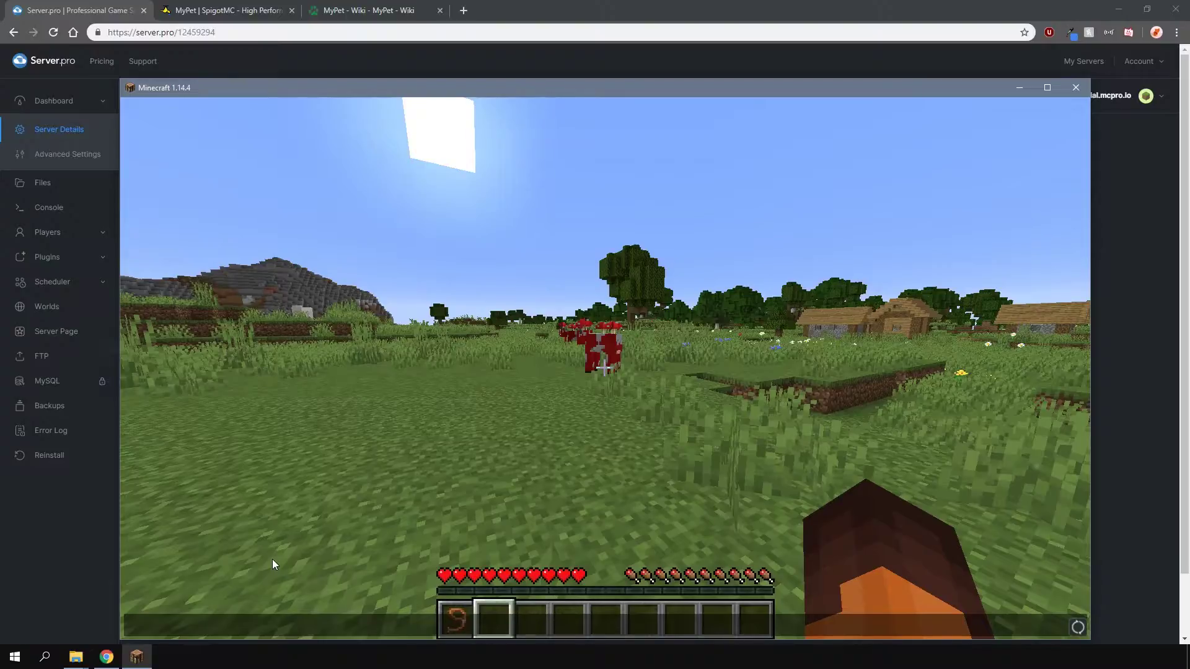
Step: Walk up to the mooshroom and tame it as a pet with the lead
key(Escape)
key(w)
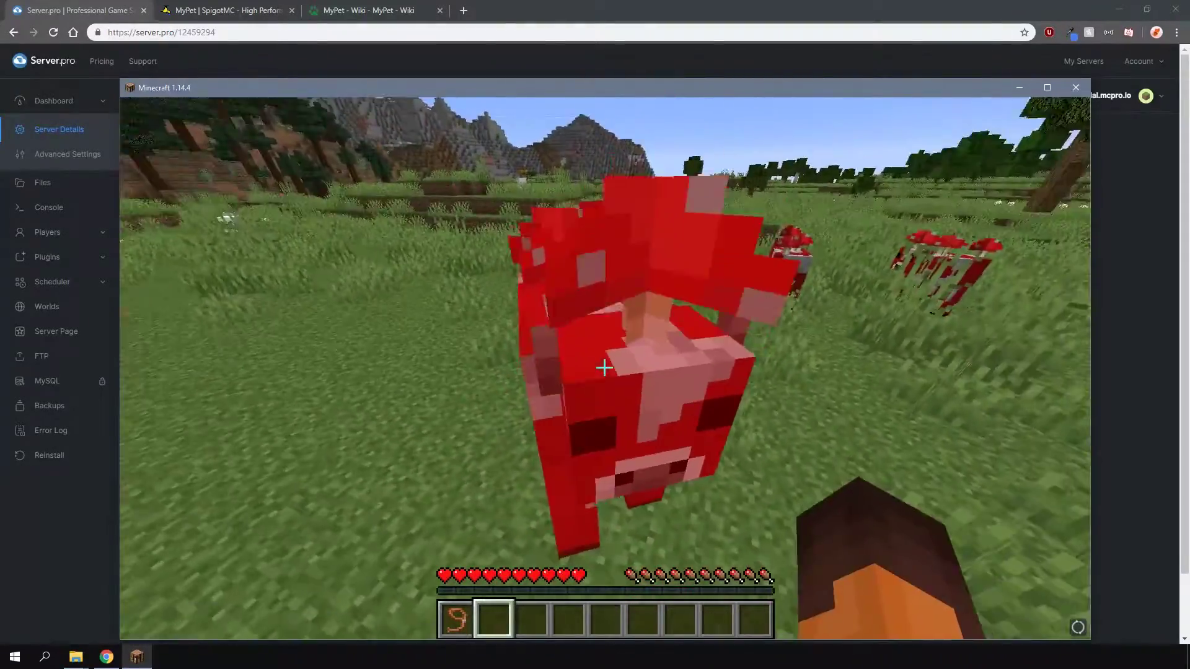
key(1)
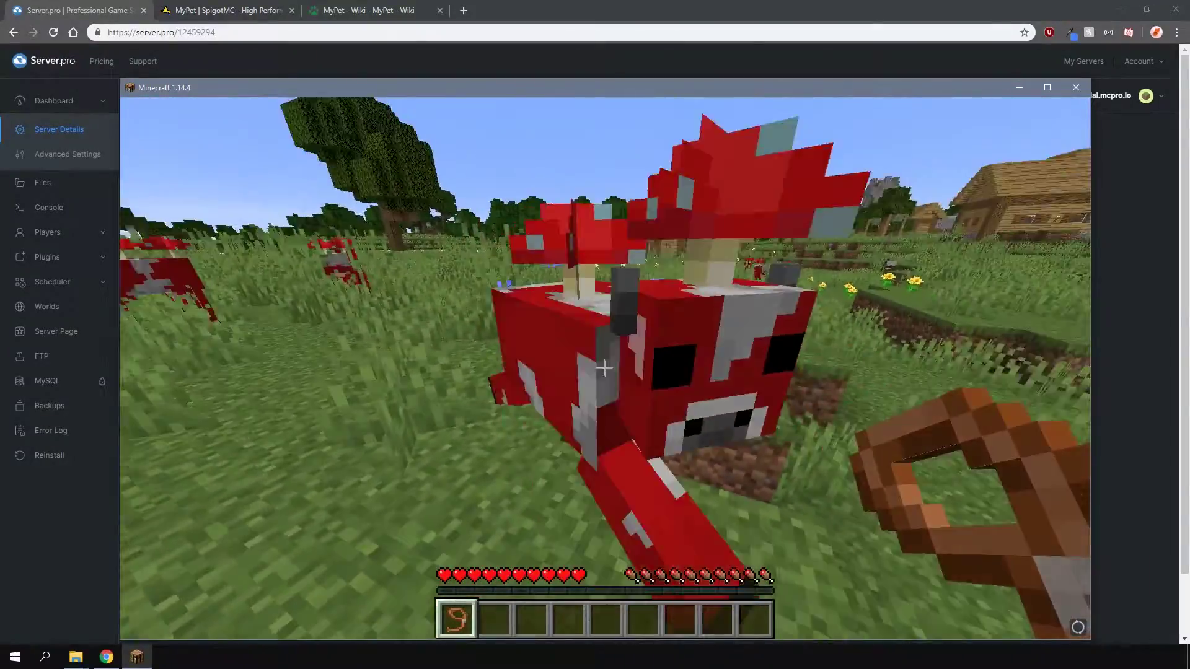
key(2)
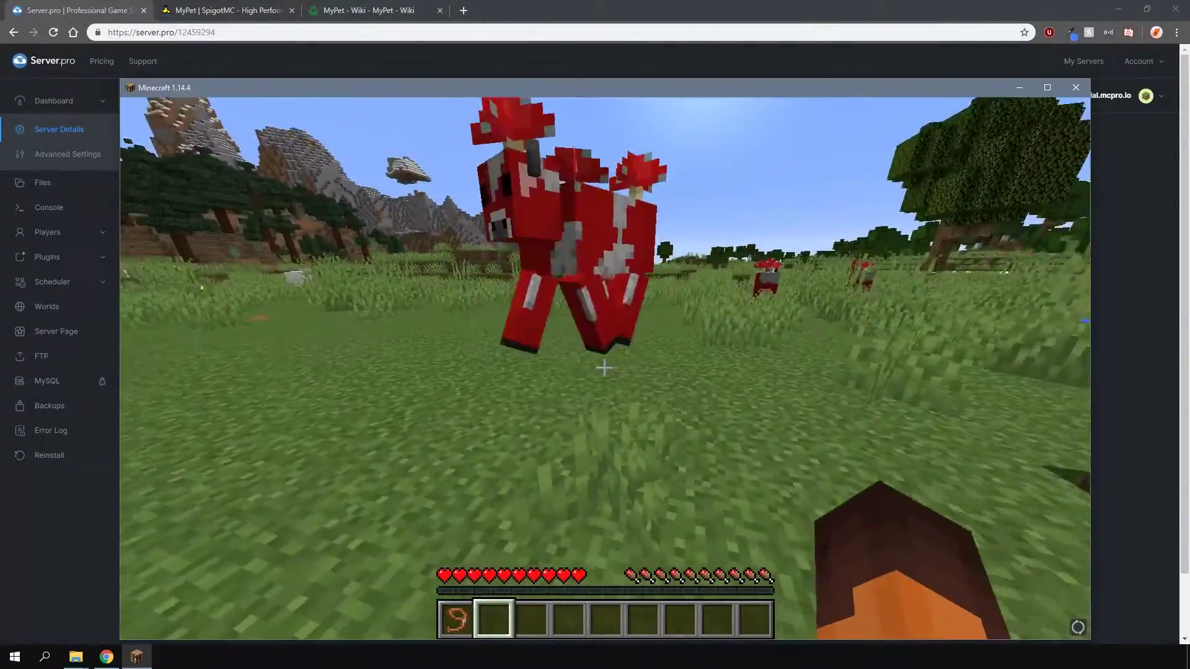
key(1)
right_click(604, 368)
right_click(604, 369)
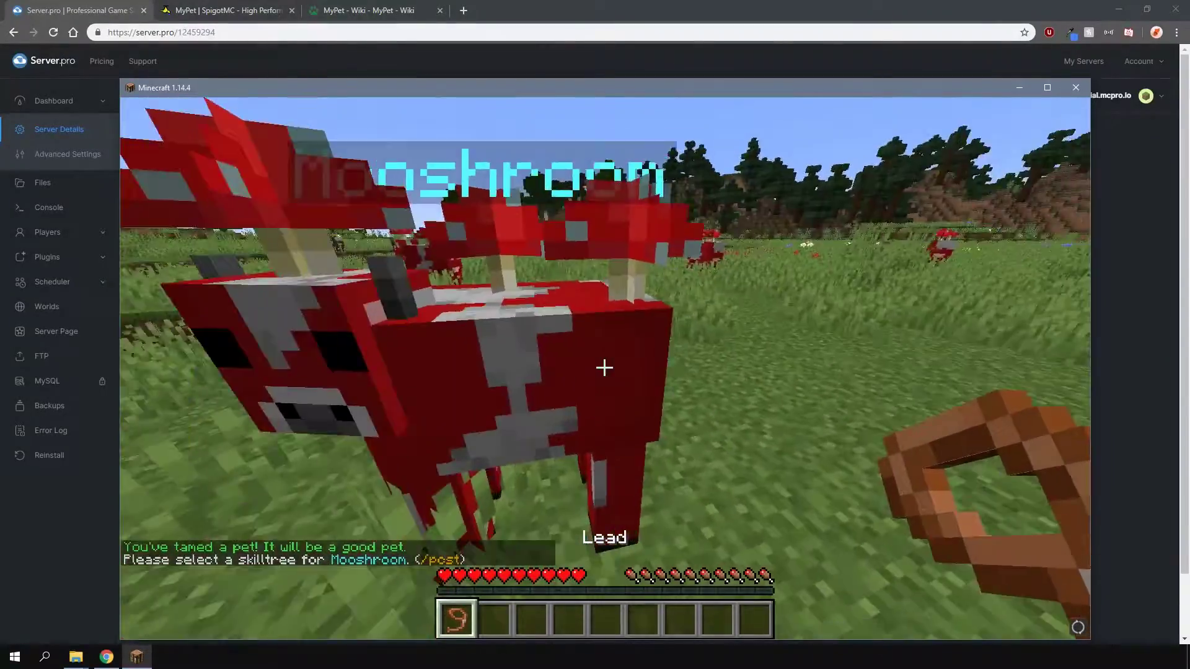
Step: Make the pet mooshroom stay put, then let it follow again
key(s)
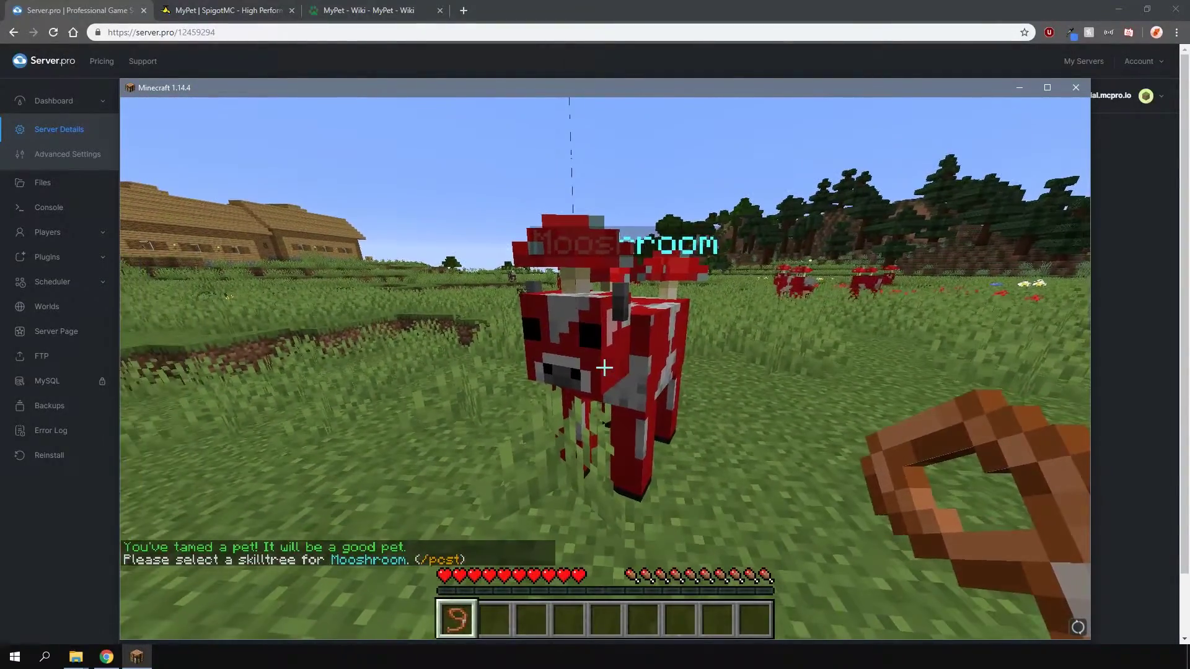
key(2)
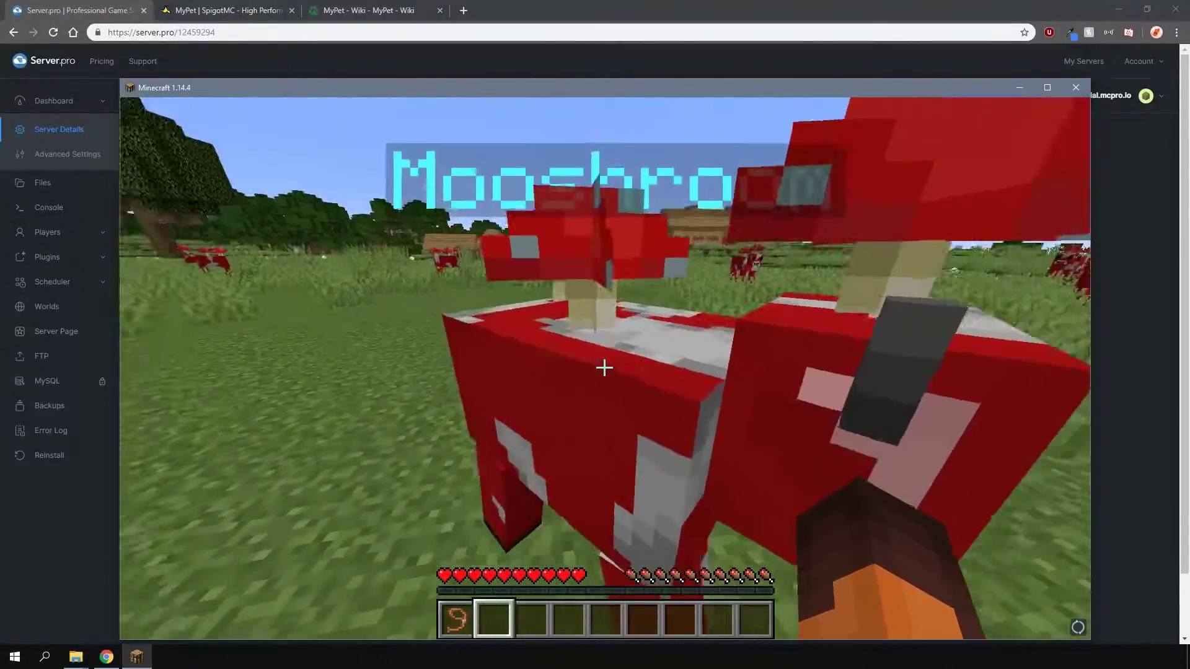
right_click(604, 369)
key(s)
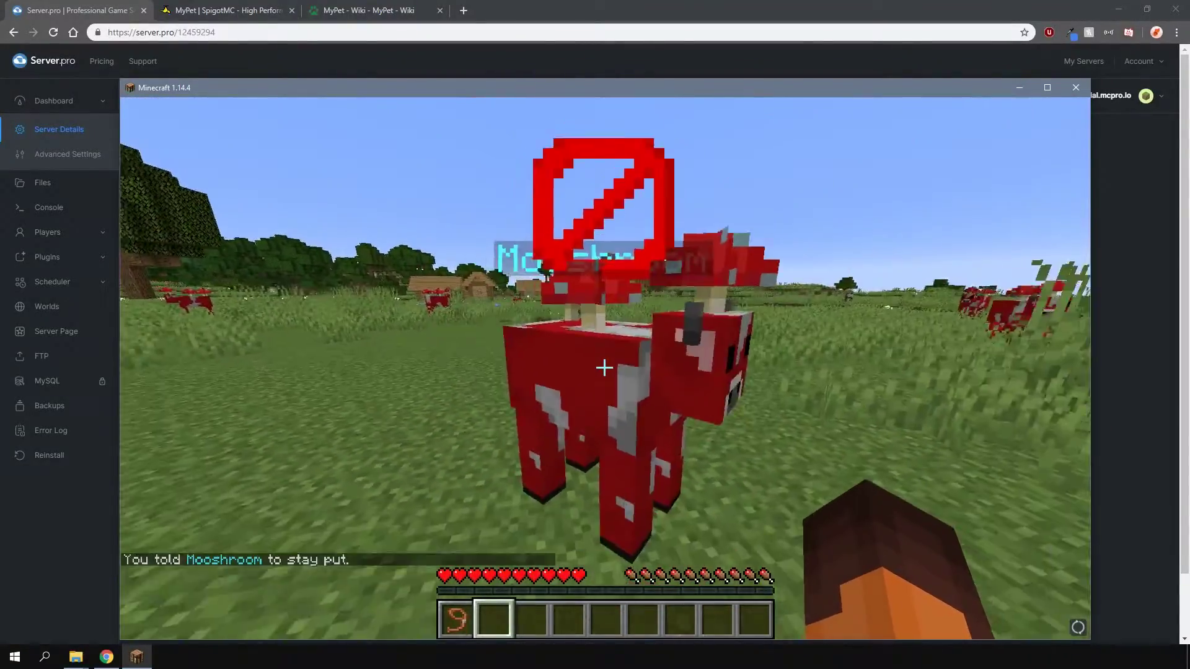
key(w)
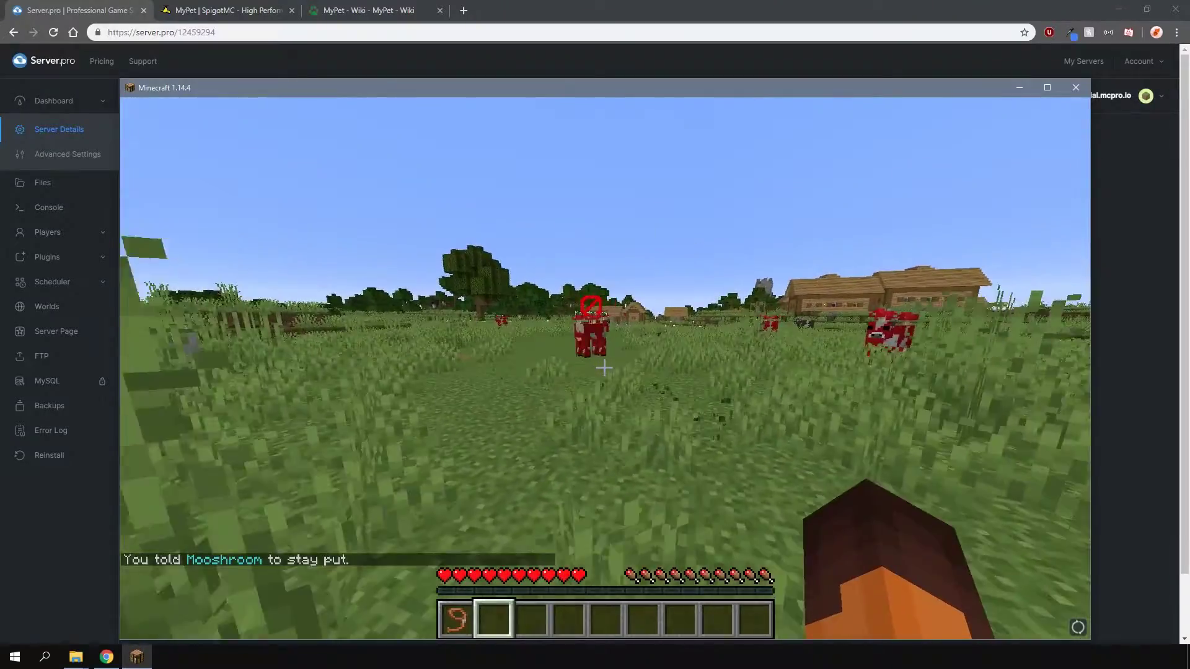
right_click(604, 368)
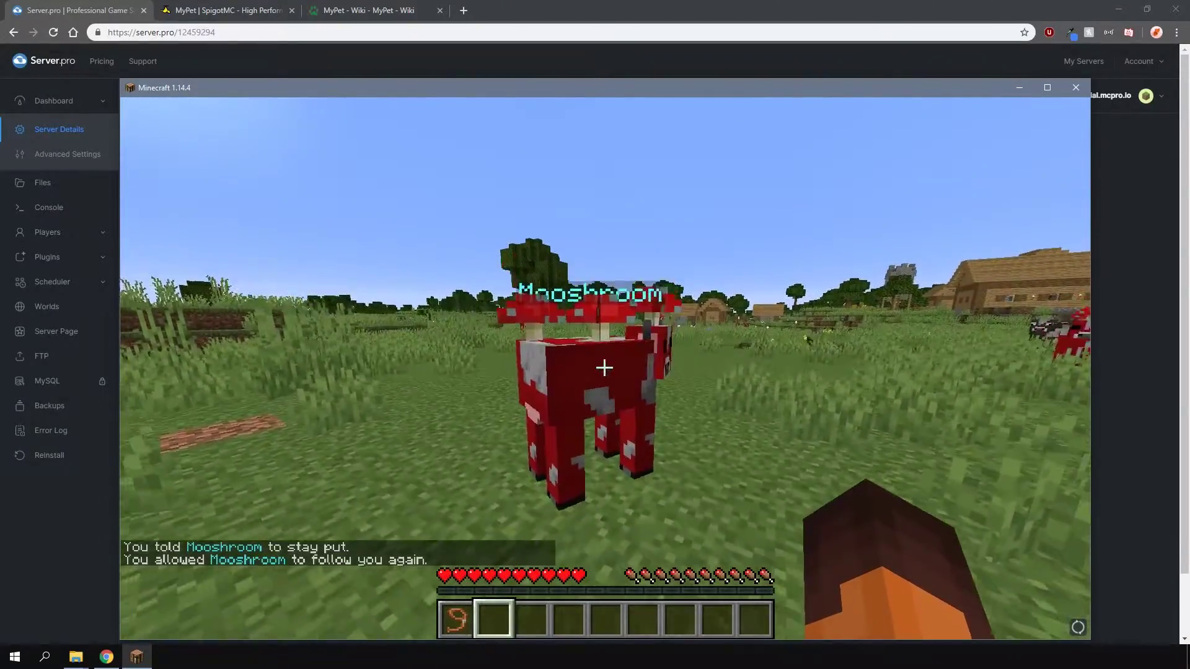
key(s)
mouse_move(604, 368)
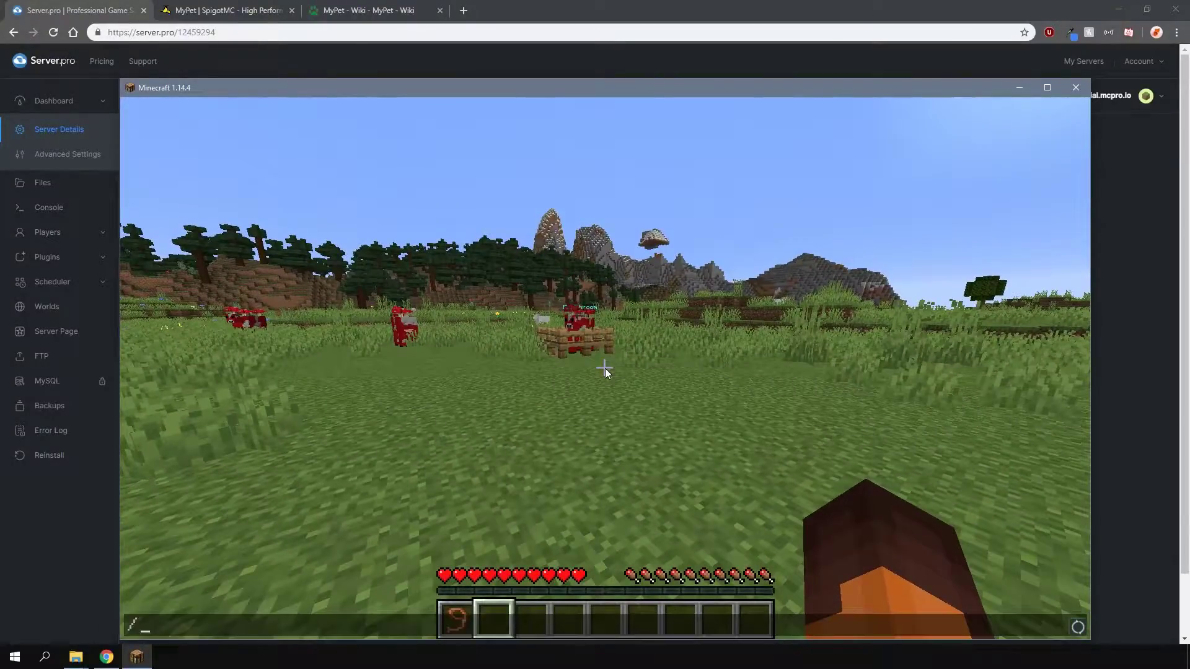
Step: Call the pet with /petcall and rename it '<red>Moo <aqua>Moo' via /petname
text(petcall)
key(Return)
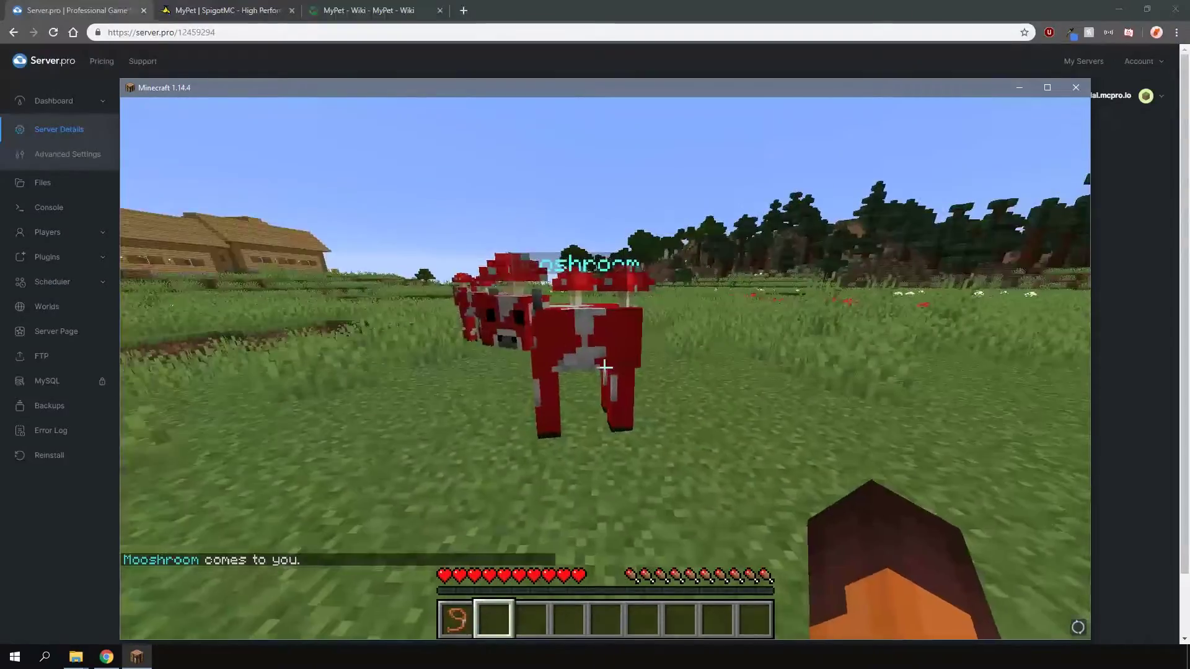
text(/petname <red>Moo <aqua>M)
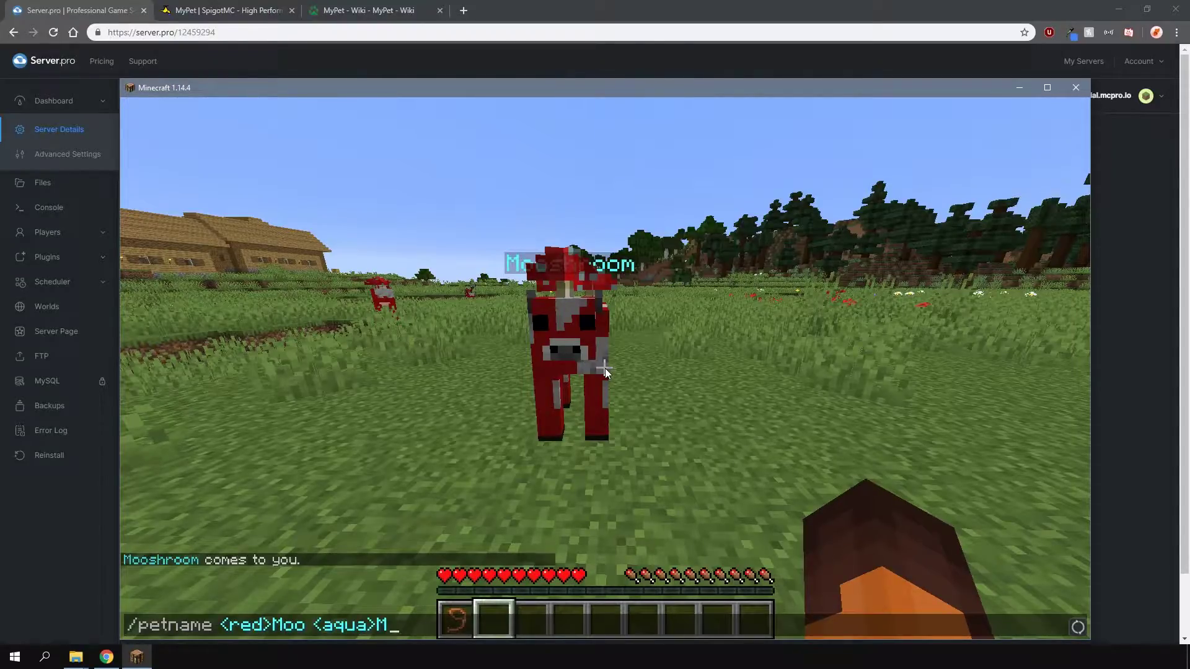
text(oo)
key(Return)
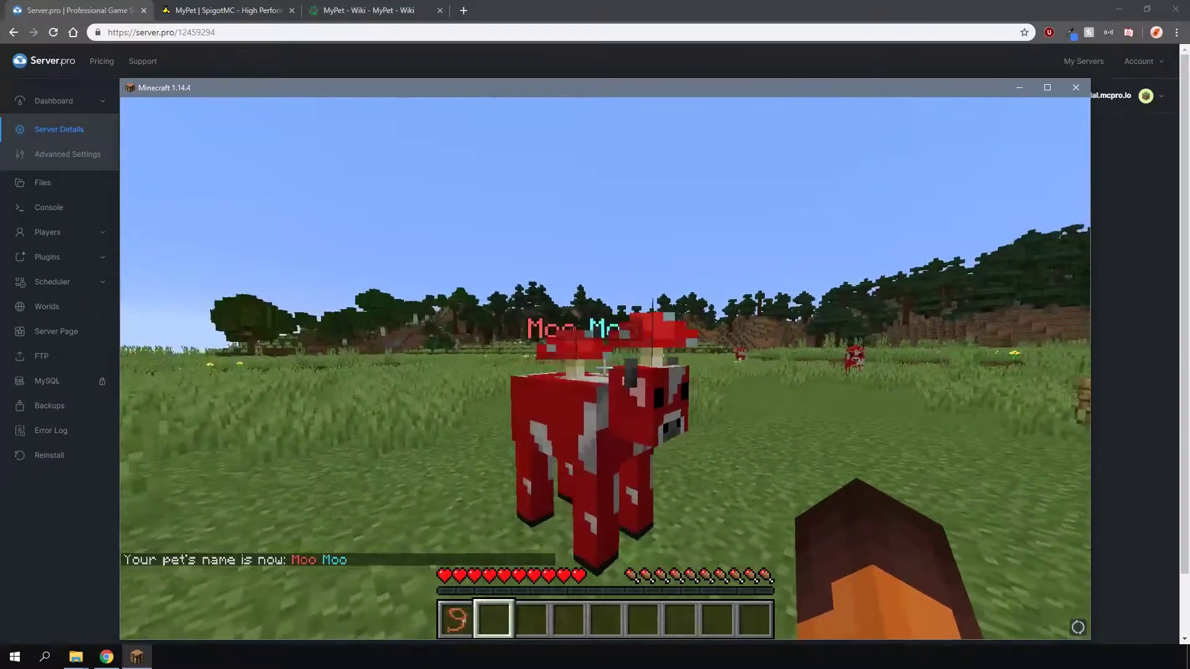
text(s)
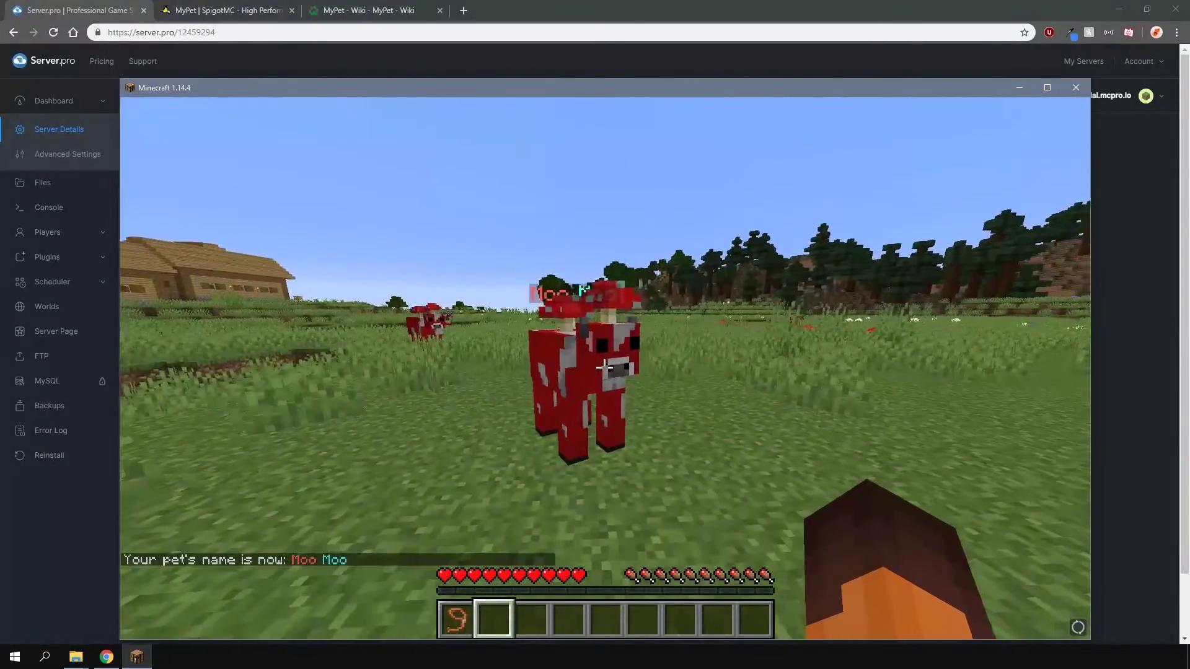
text(/petinfo)
Step: Show Moo Moo's info, store it with /petstore, and retrieve the Mooshroom via /petswitch
key(Return)
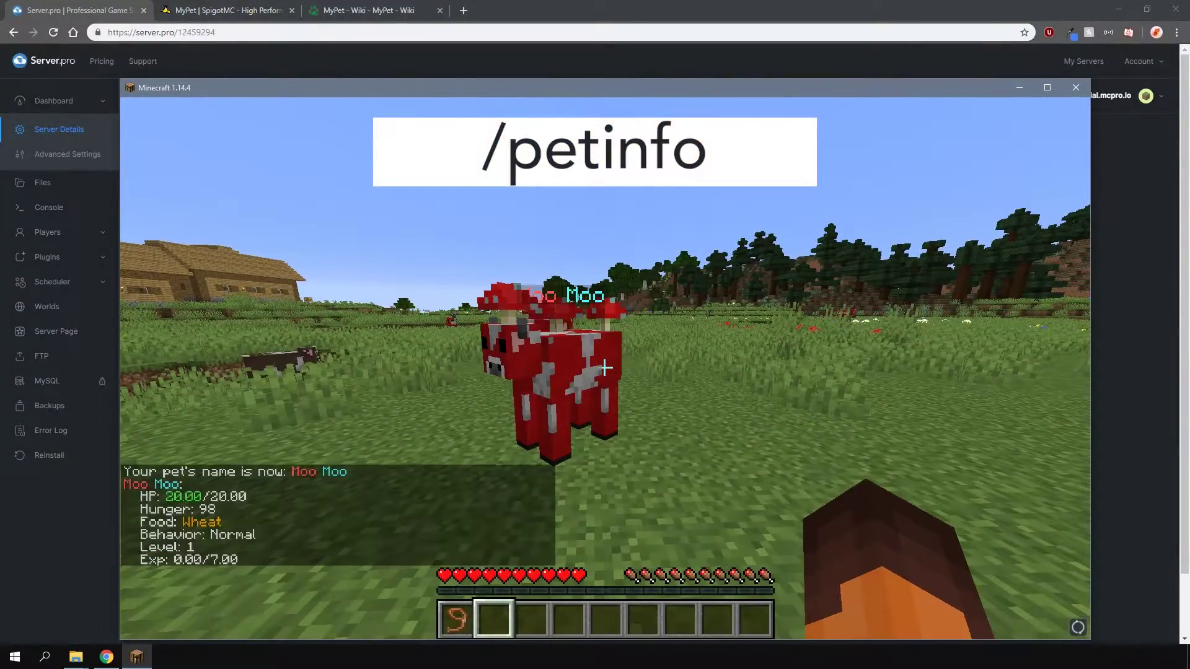
text(t/petstore)
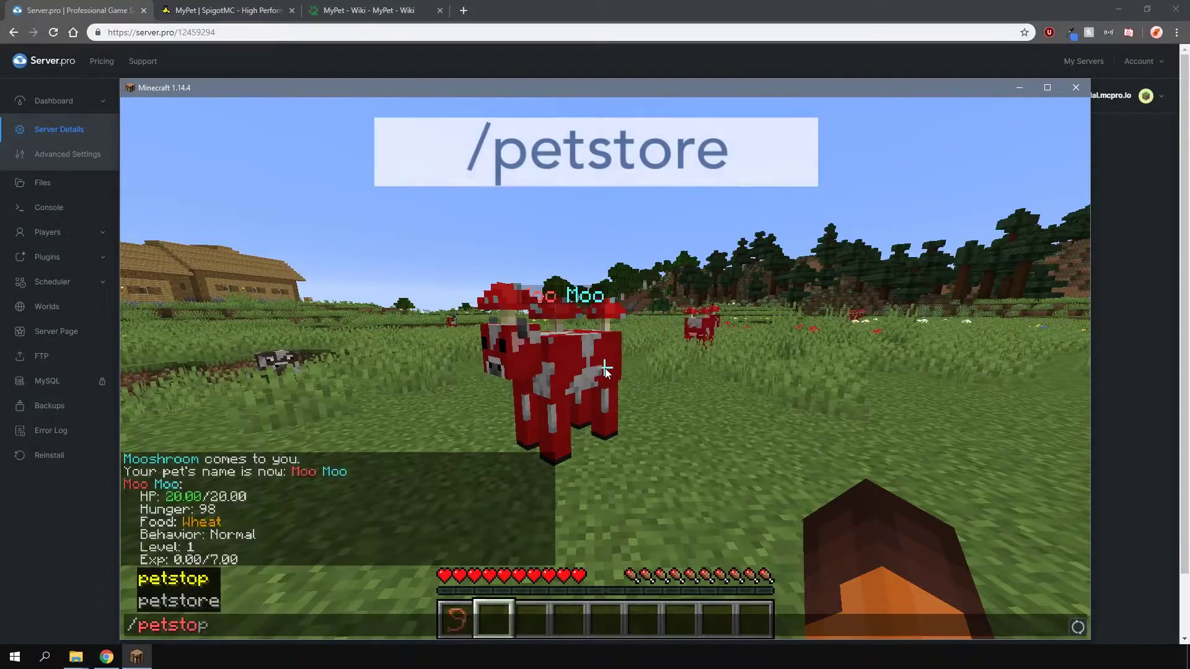
key(Return)
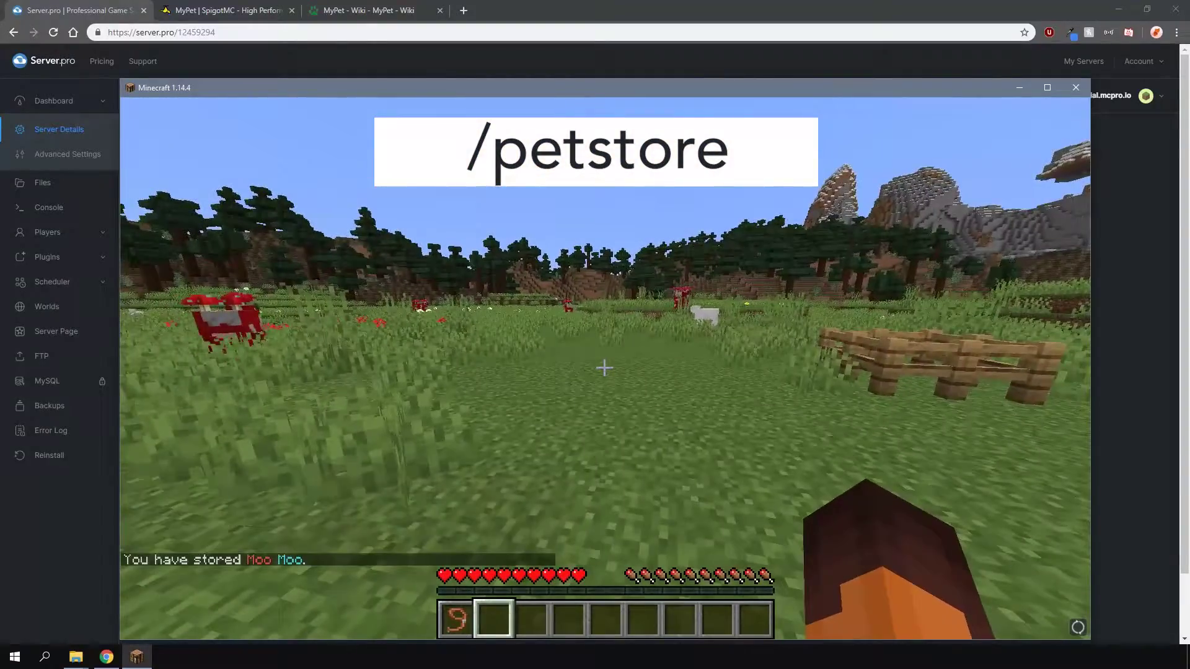
text(/petswitch)
key(Return)
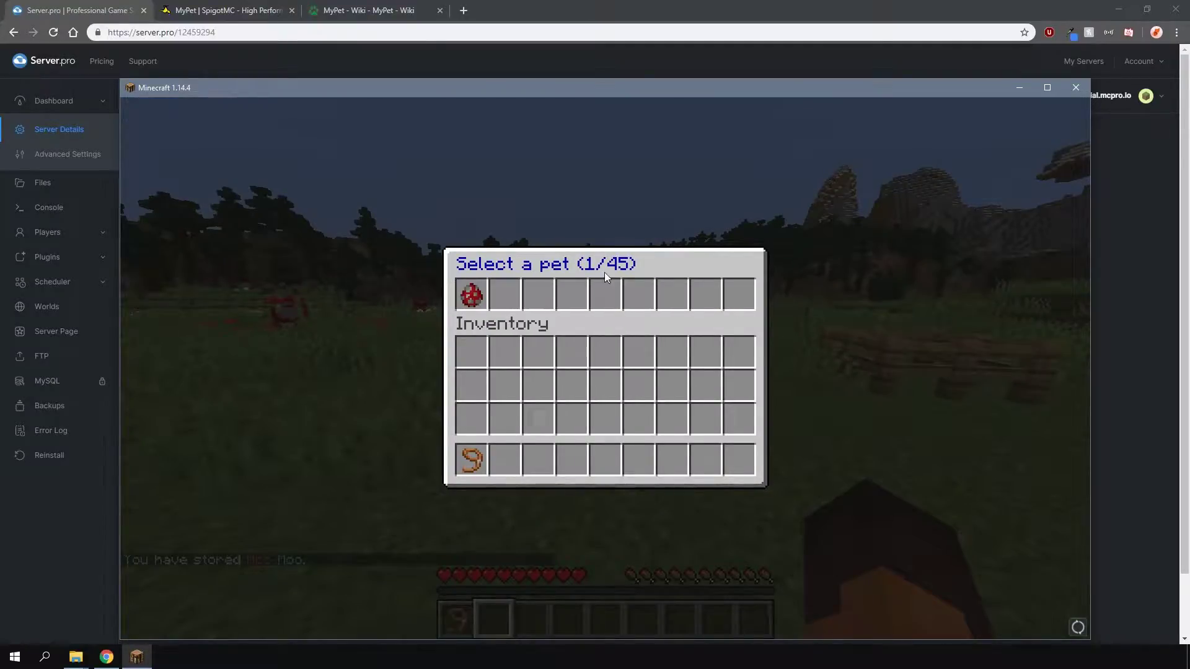
mouse_move(462, 295)
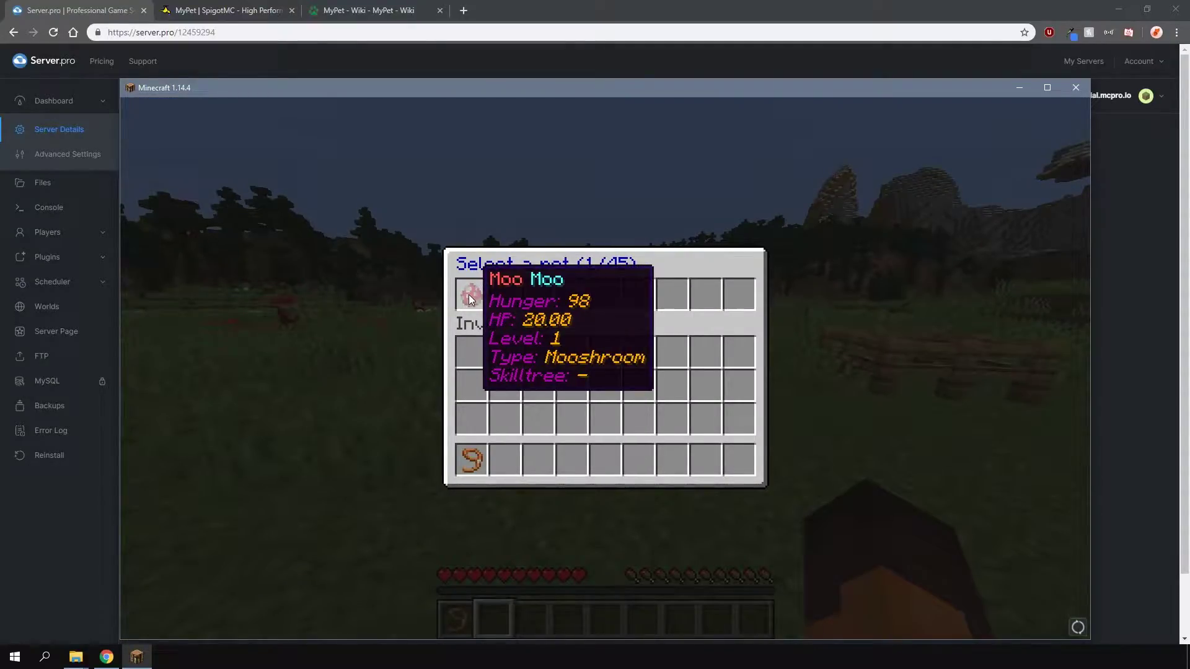
click(469, 300)
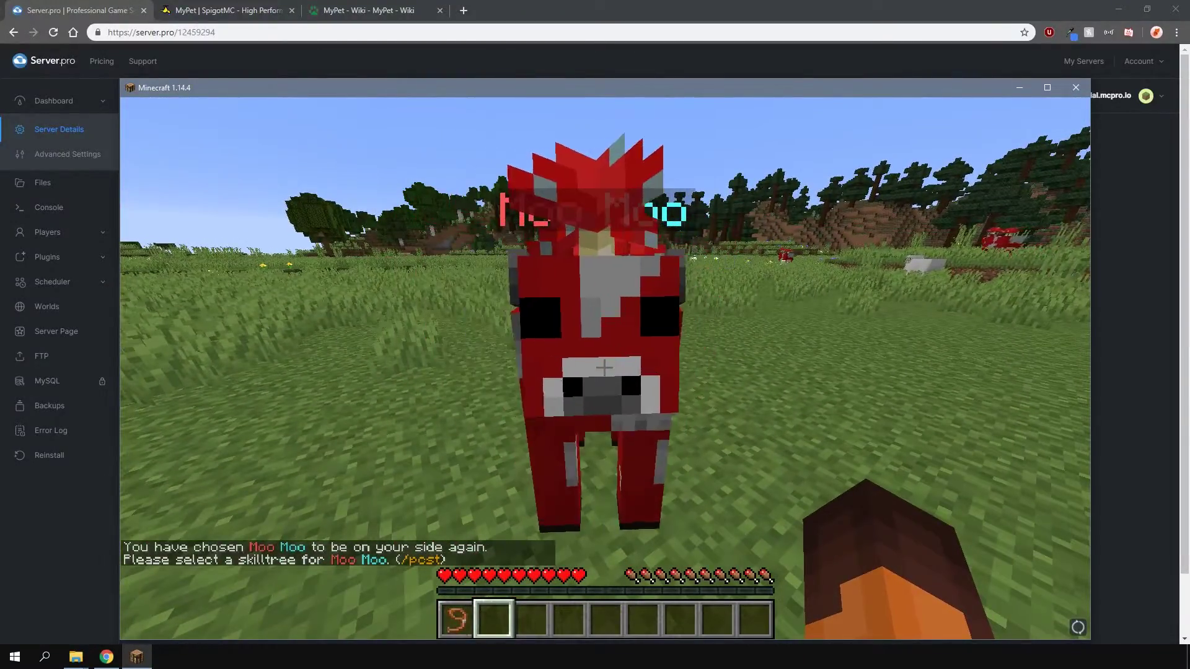
Step: Choose the sword-icon PvP skilltree for Moo Moo via /petchooseskilltree
key(slash)
text(p)
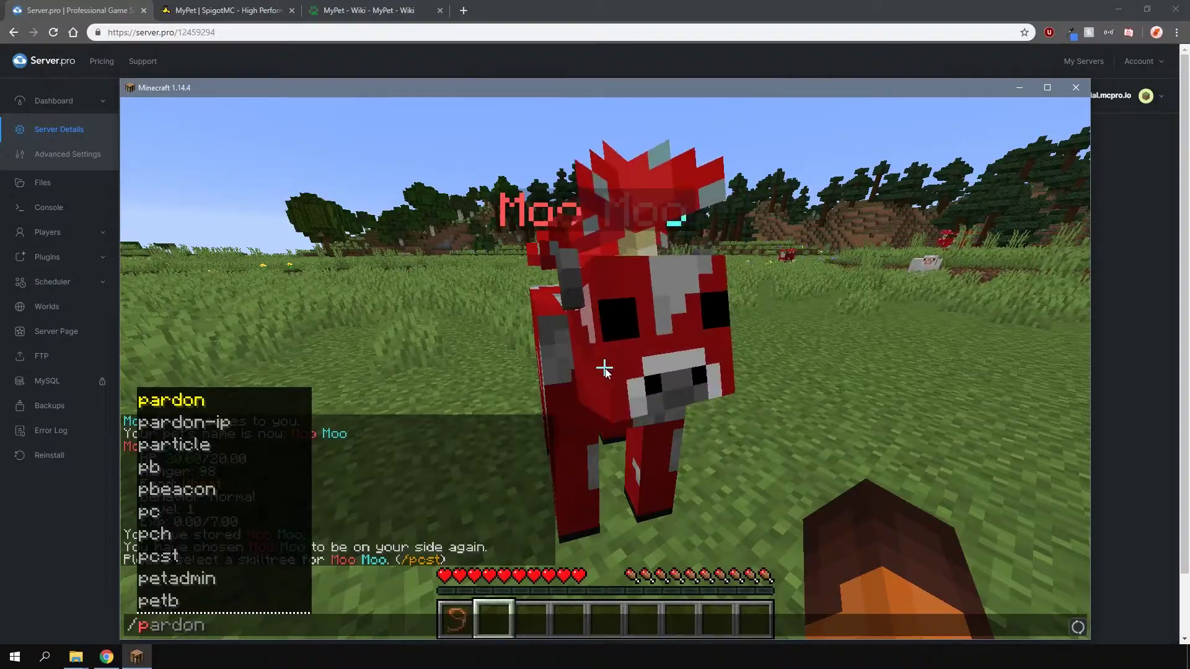
text(etchooseskilltree)
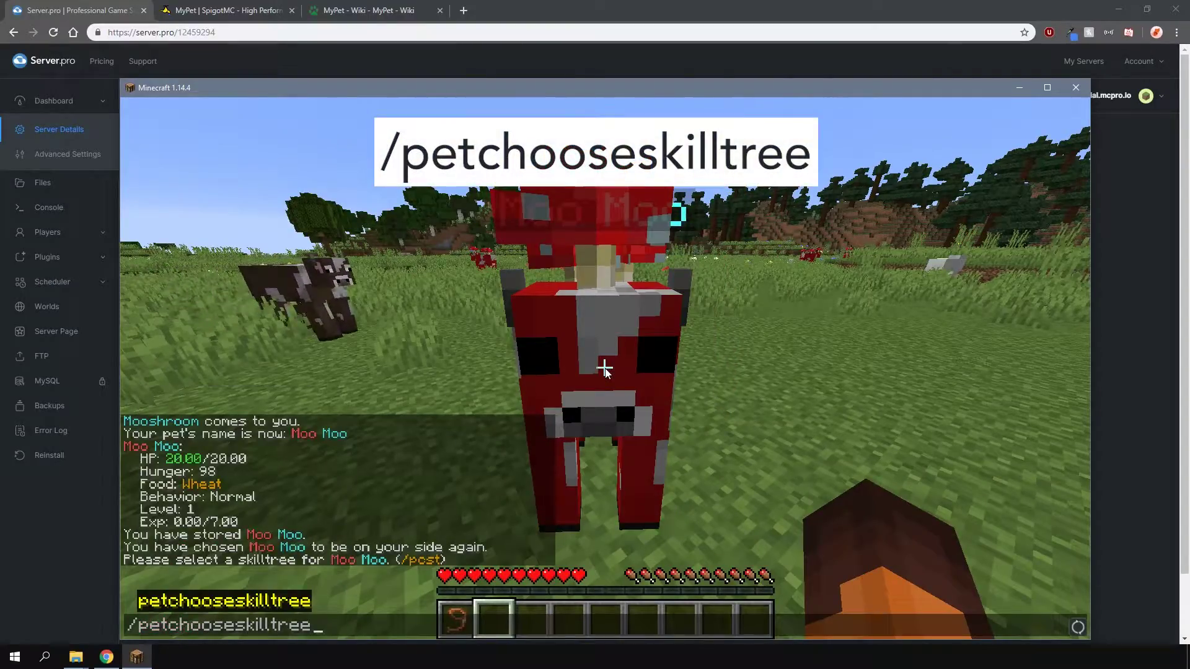
key(Return)
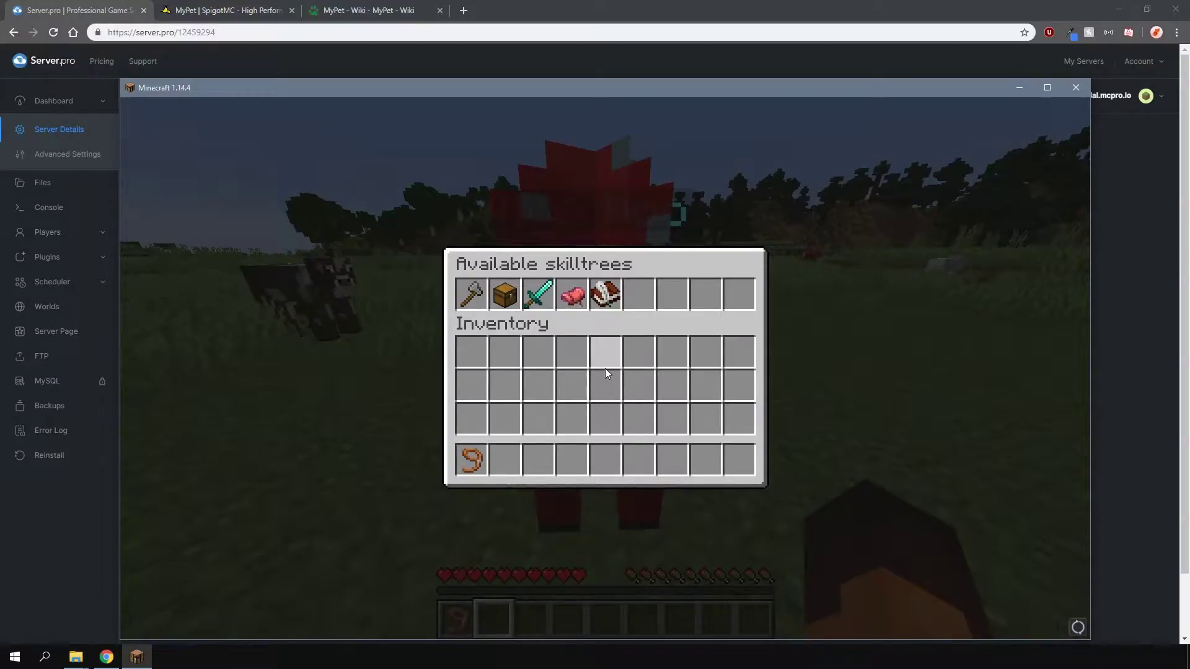
click(540, 291)
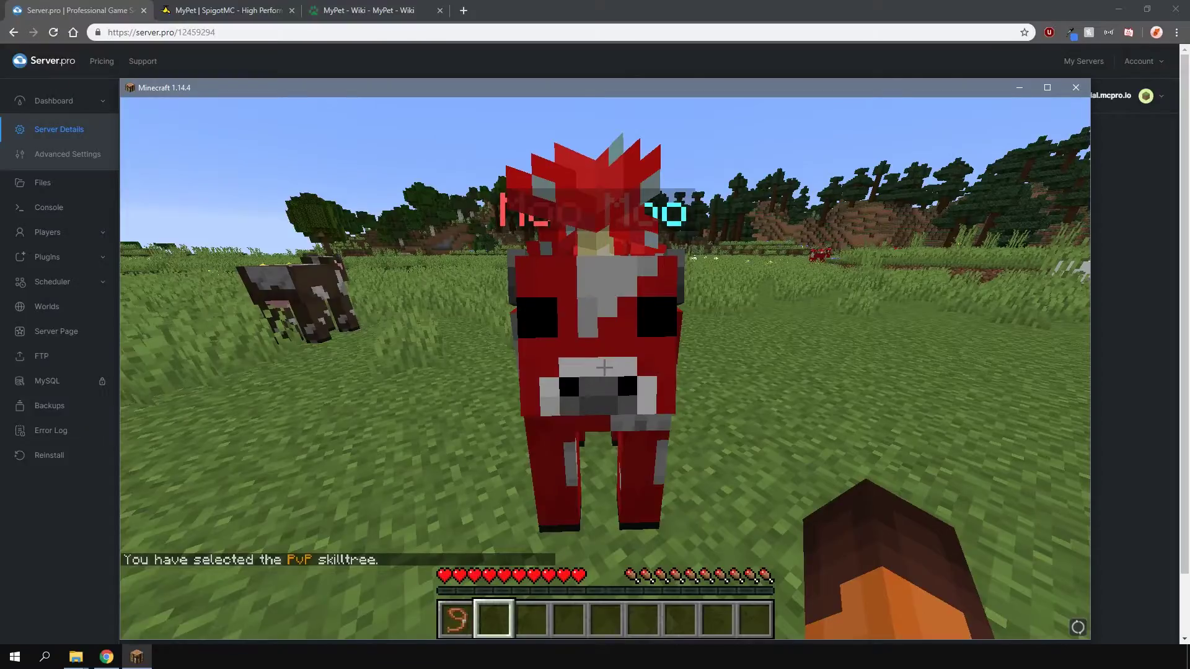
Step: Walk to a cow, stop Moo Moo attacking with /petstop, and strike the cow
key(w)
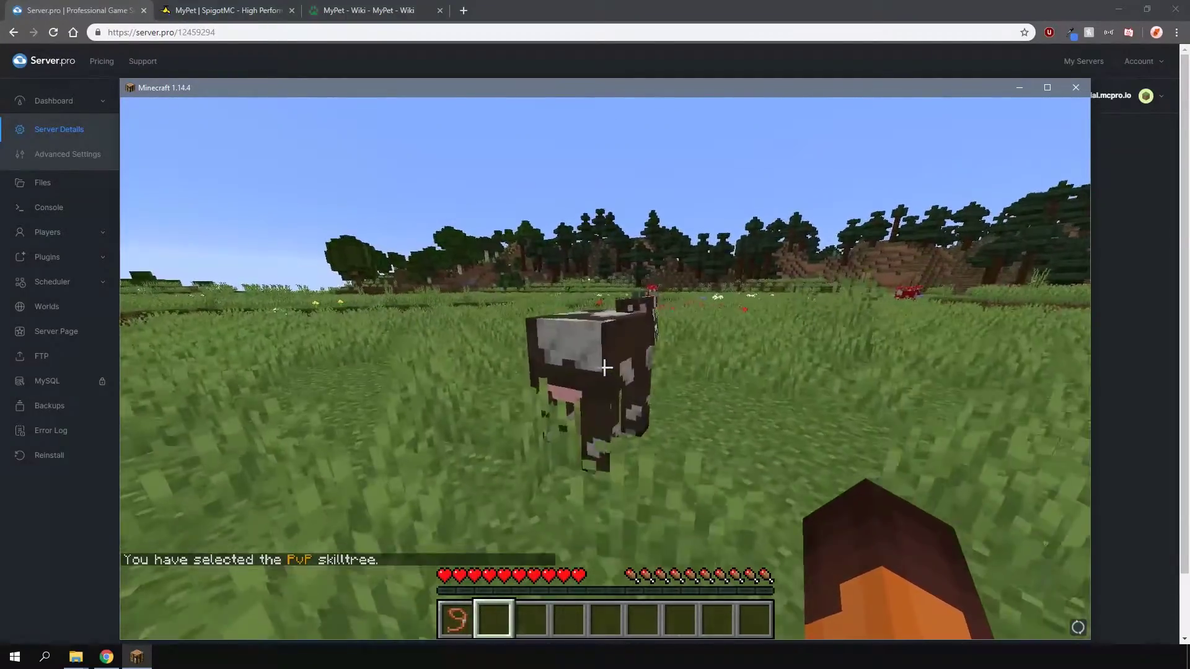
text(/petstop)
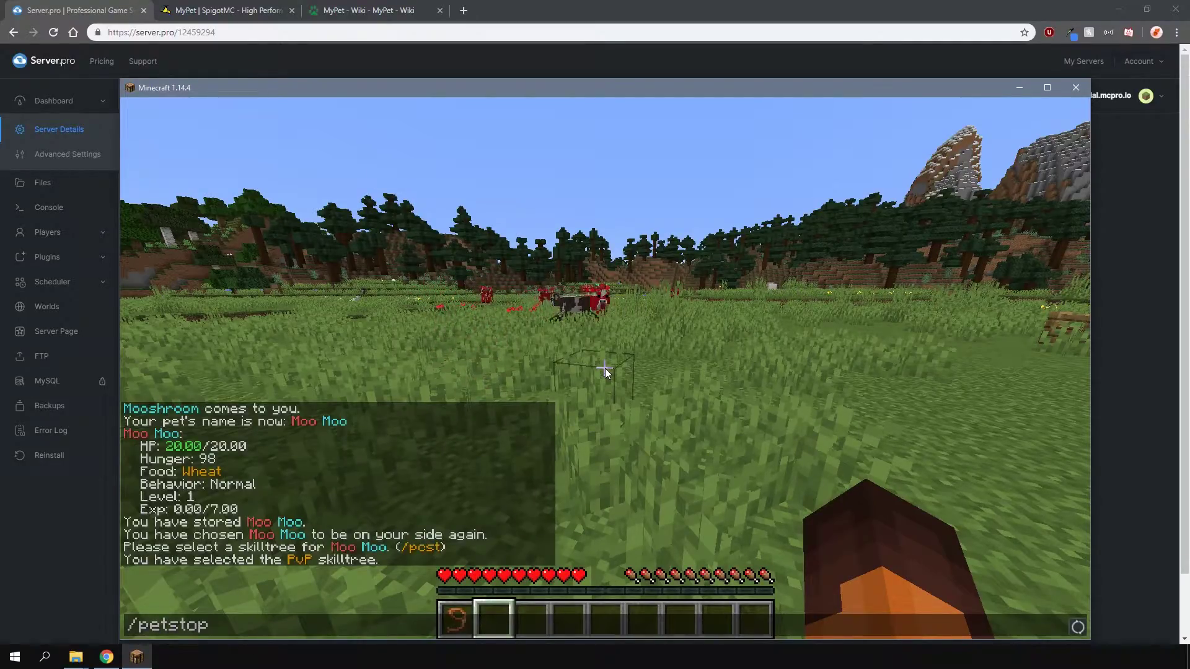
key(Return)
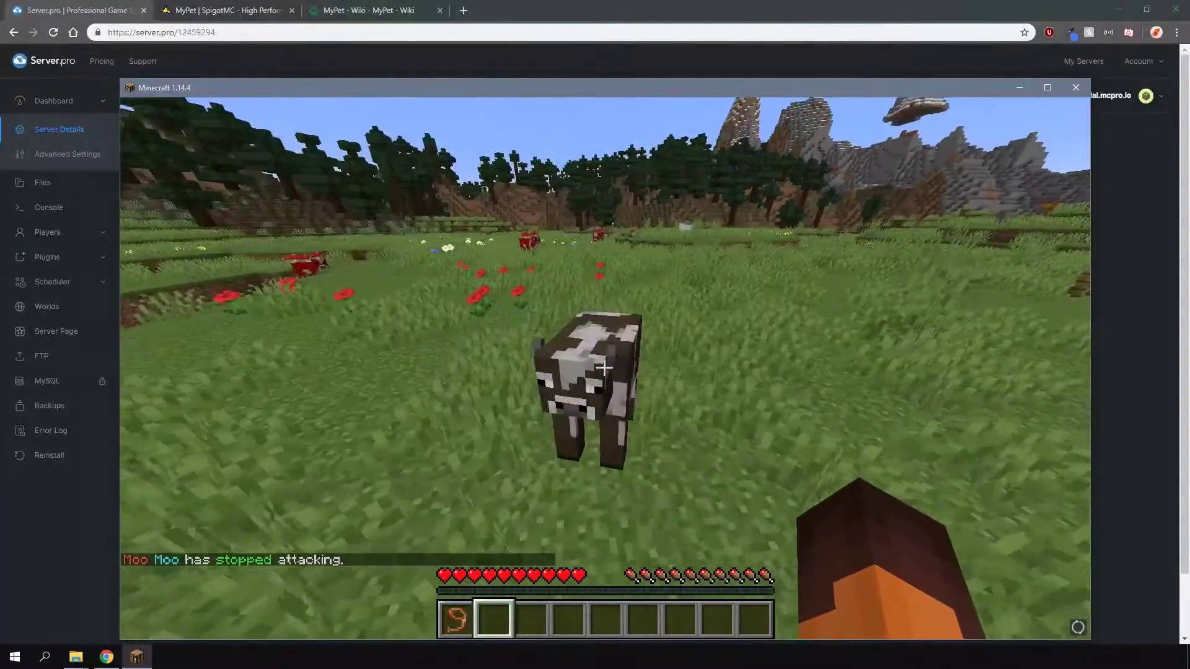
click(605, 368)
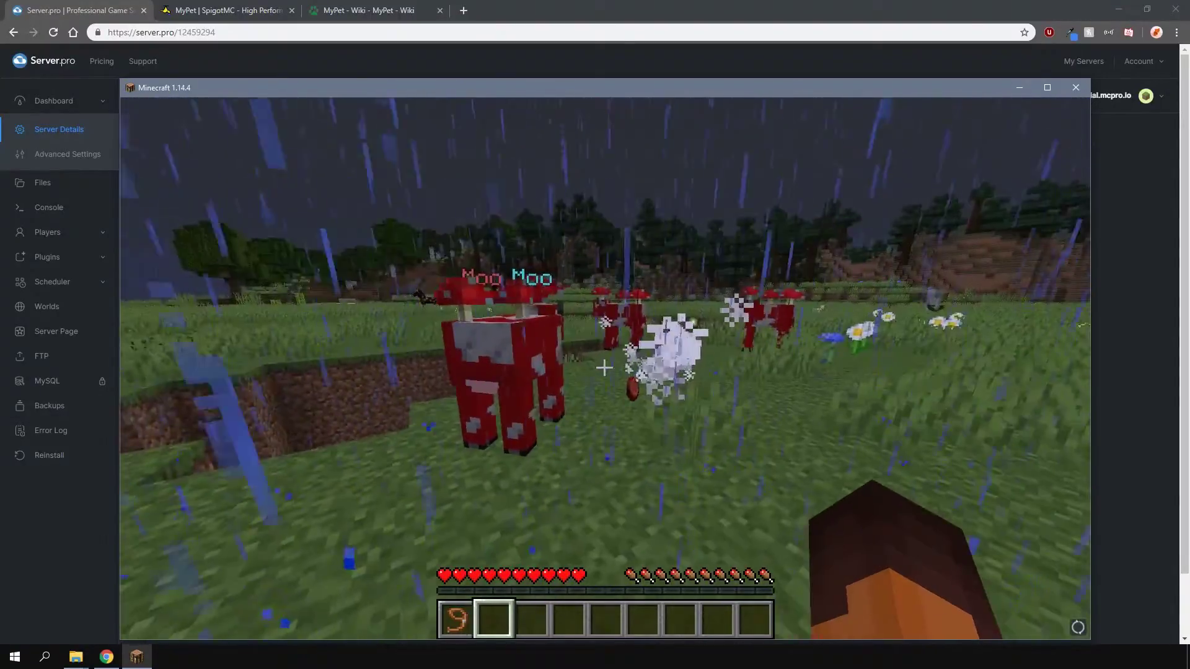
Step: Show Moo Moo's stats with /petinfo, listing the PvP skilltree and 1.50 damage
text(/petinfo)
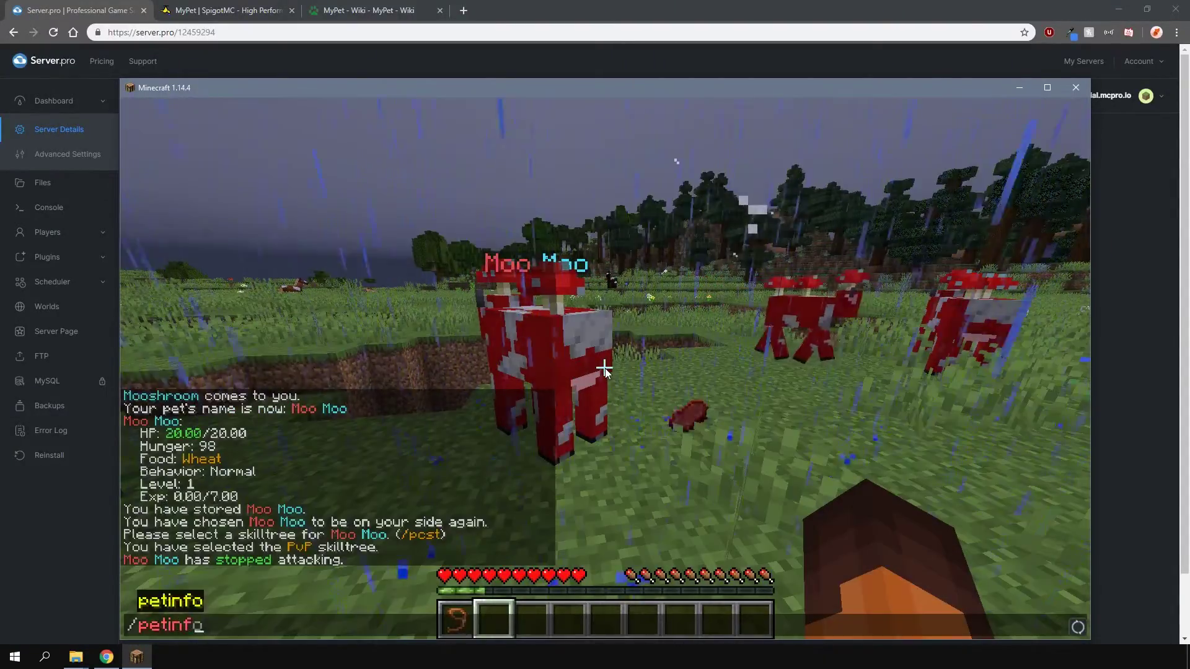
key(Return)
key(t)
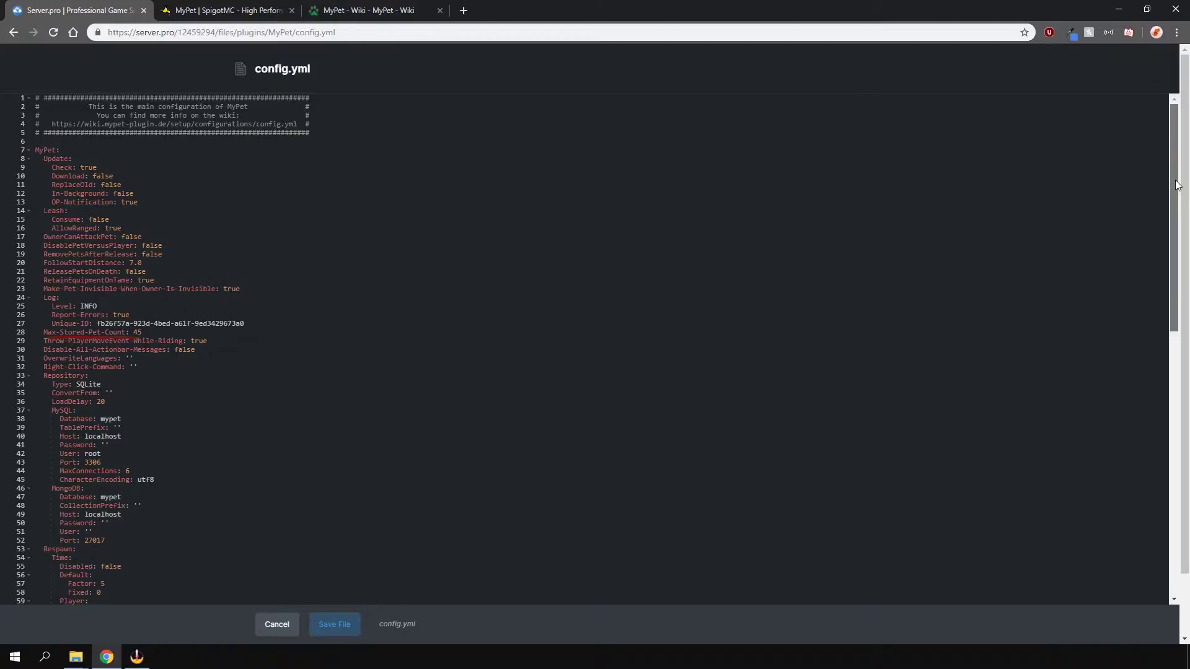
Step: Scroll config.yml down to the Respawn section showing Factor 5 and Fixed 0
drag(1178, 185, 1185, 263)
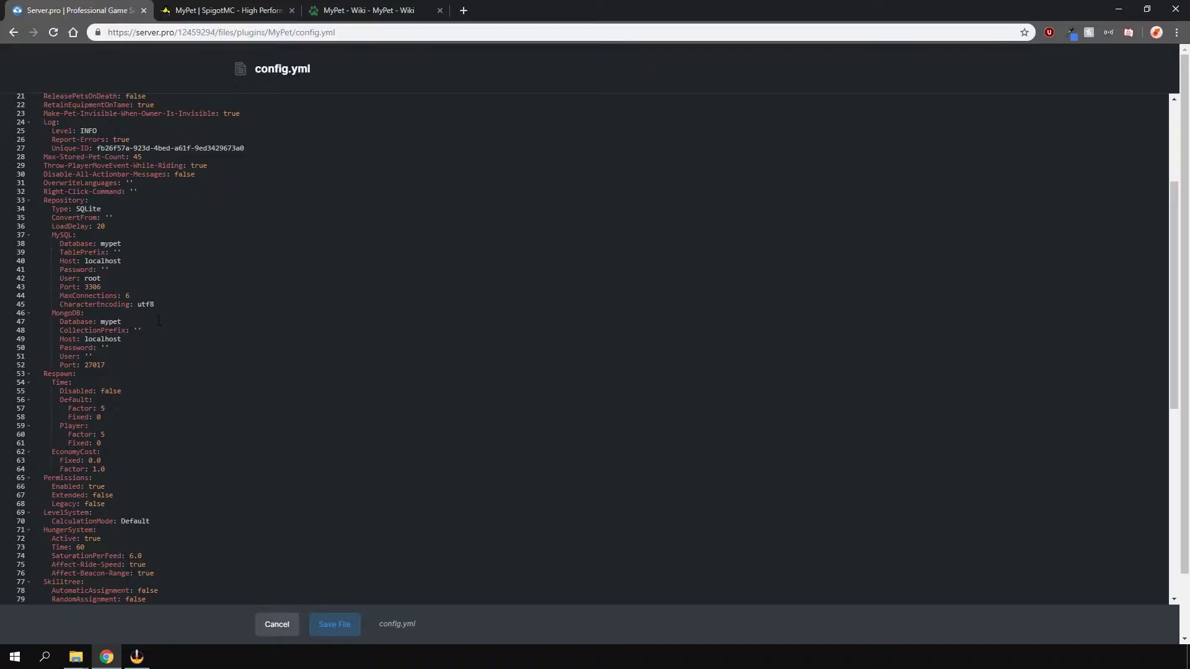
Step: Search the MyPet Wiki's config.yml page for 'respawn', then return to the Server.pro editor
click(350, 11)
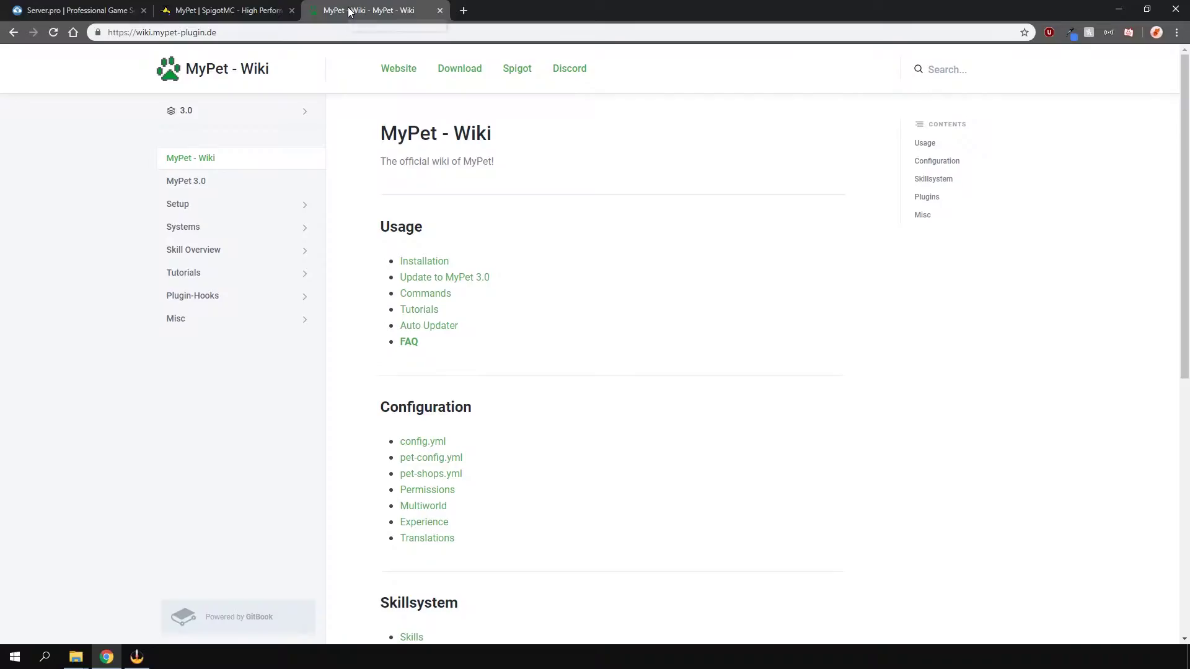
click(229, 209)
click(215, 295)
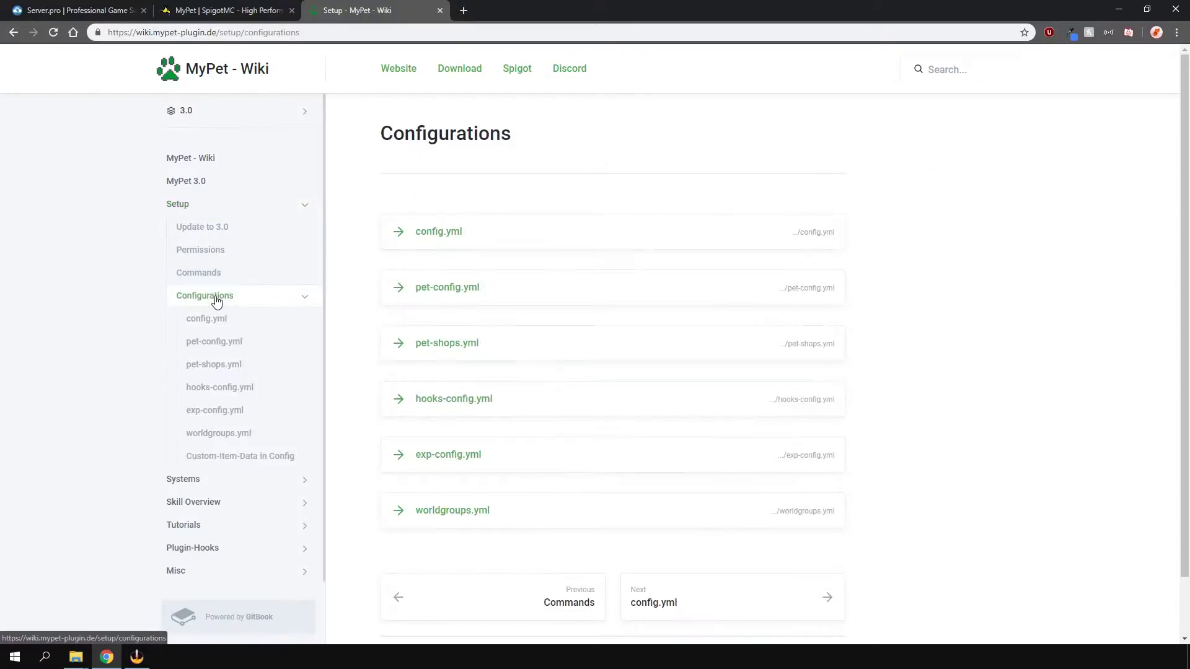
click(210, 327)
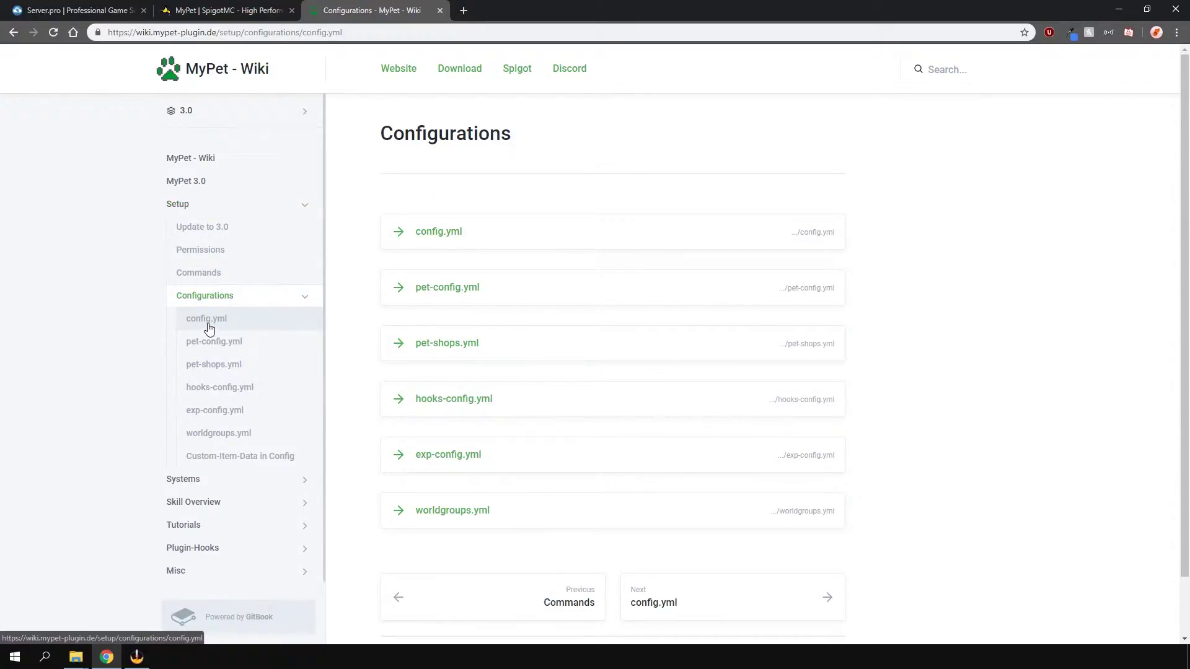
key(ctrl+f)
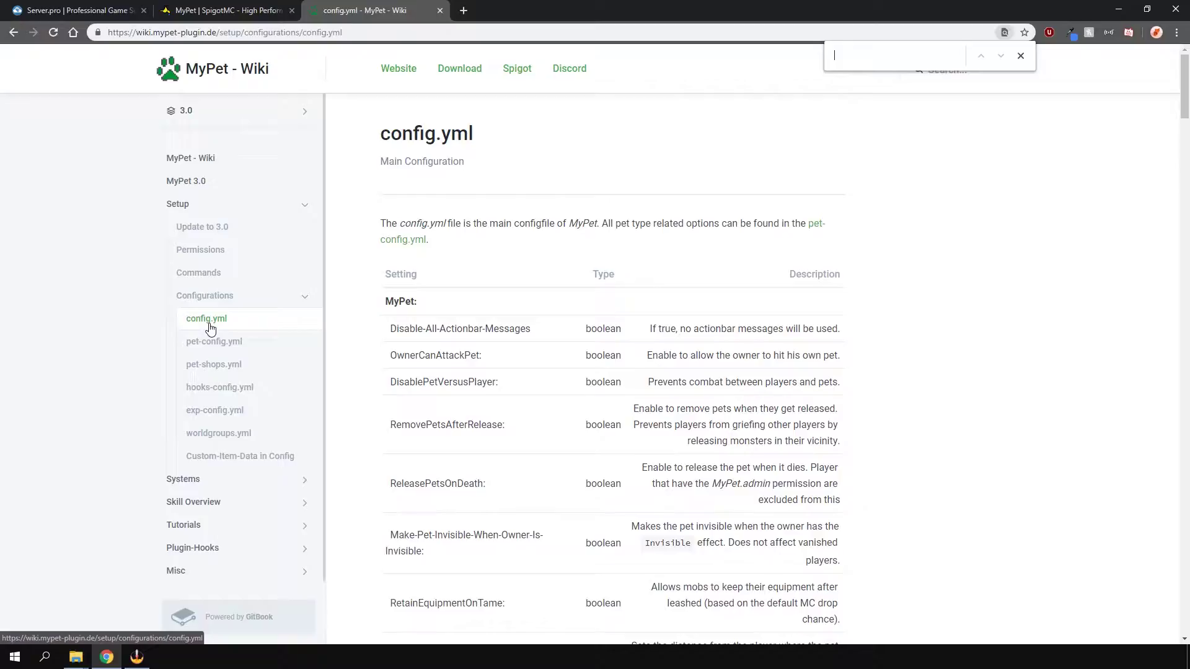
text(respawn)
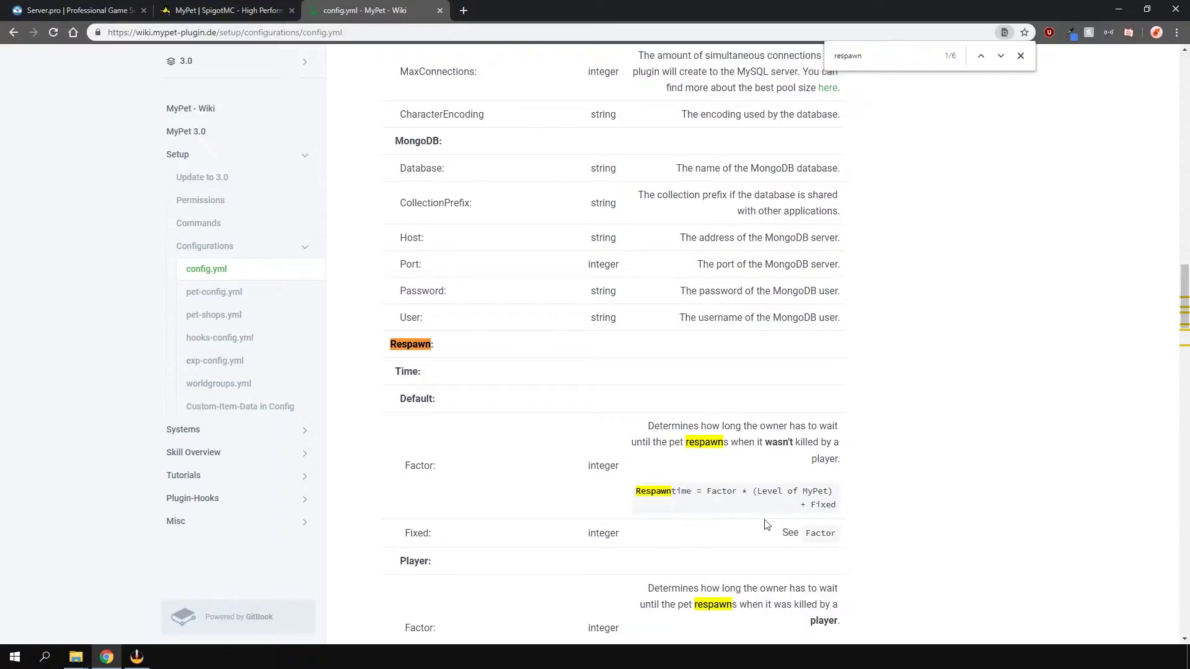
click(84, 12)
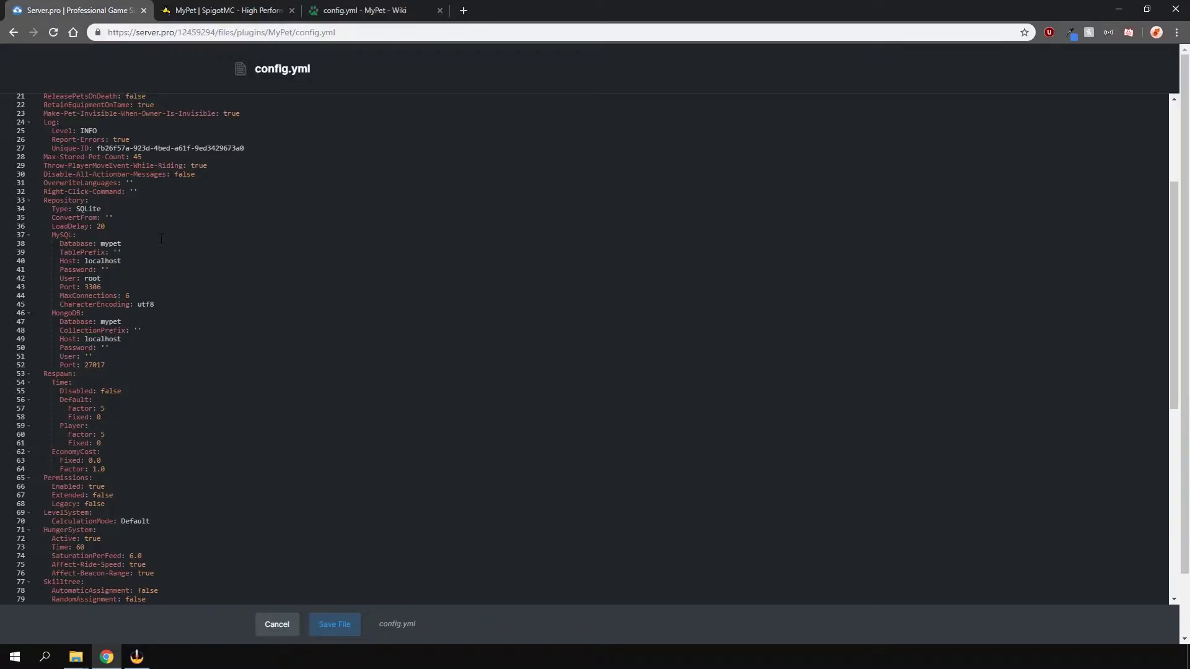
Step: Save config.yml, then scroll through pet-config.yml's per-mob leash and respawn settings
click(151, 445)
click(349, 628)
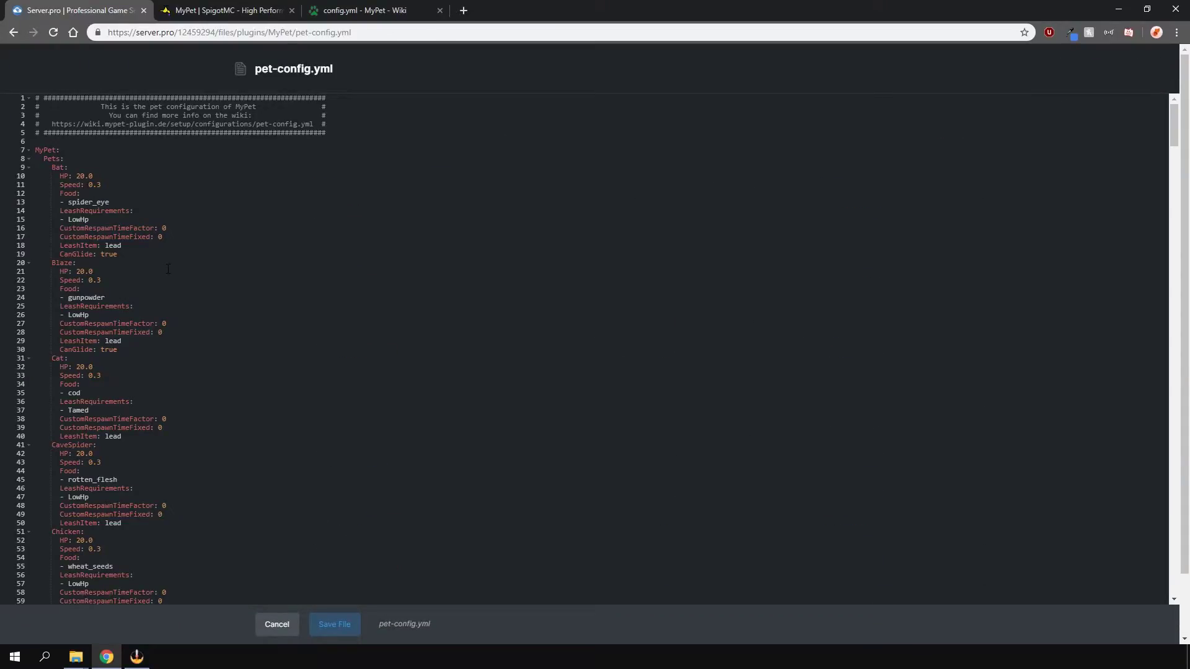
drag(1174, 119, 1180, 173)
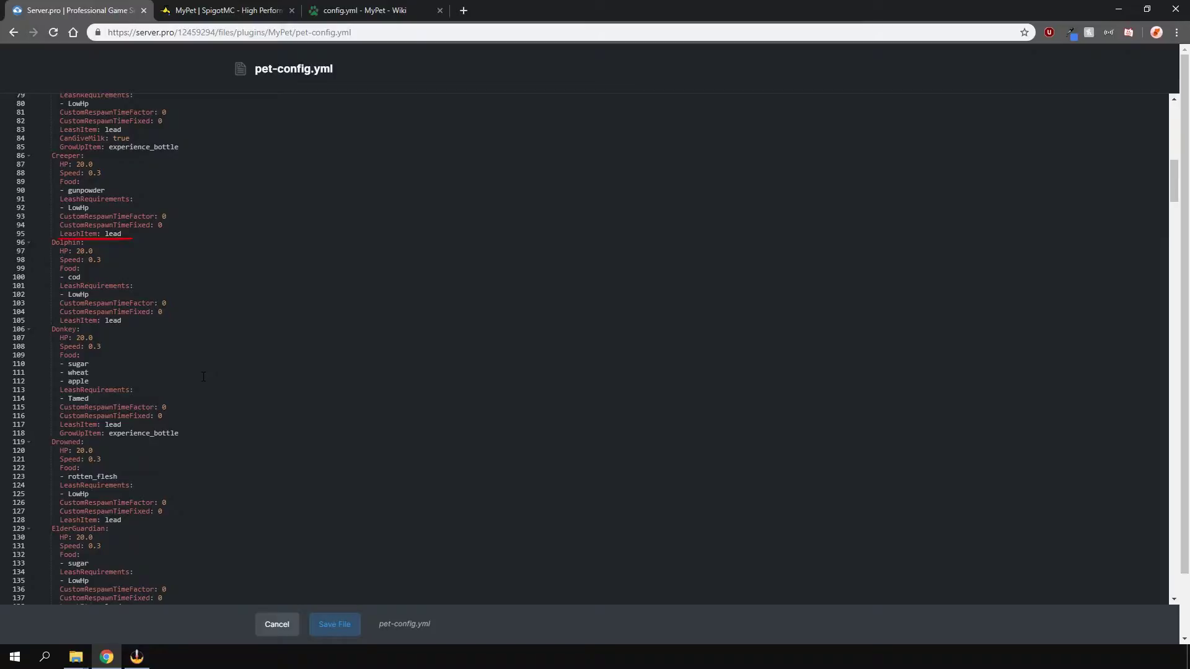
scroll(203, 377, down, 5)
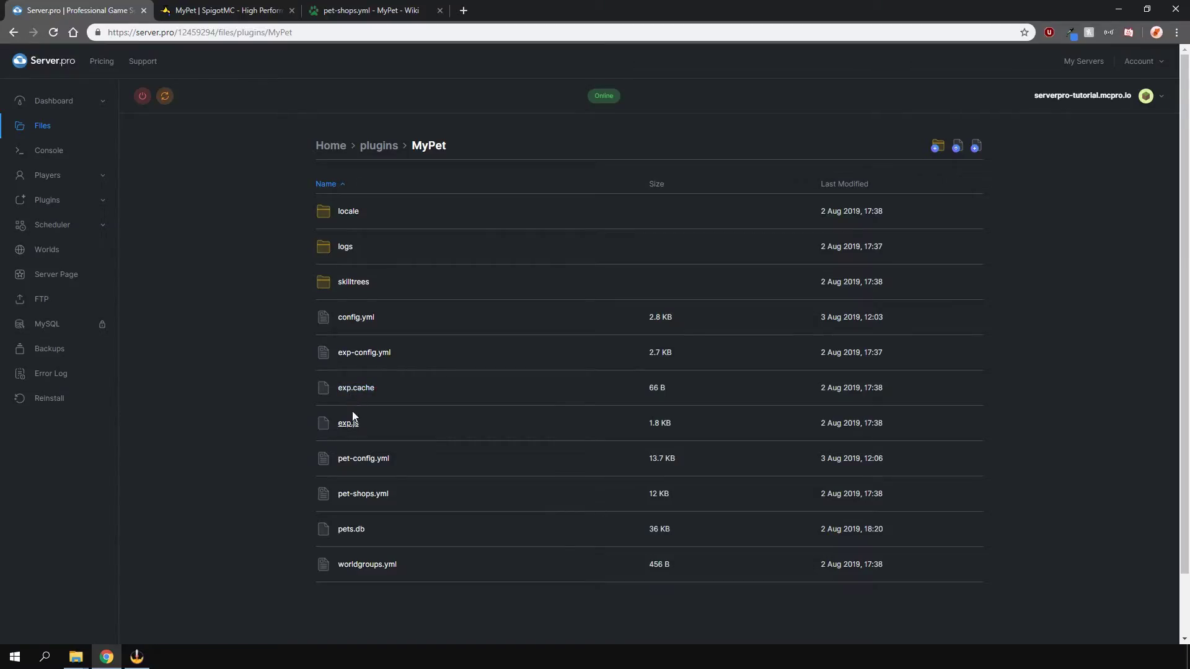
Step: Browse pet-shops.yml from the All Pets shop down to the Baby Shop and back to the top
click(352, 496)
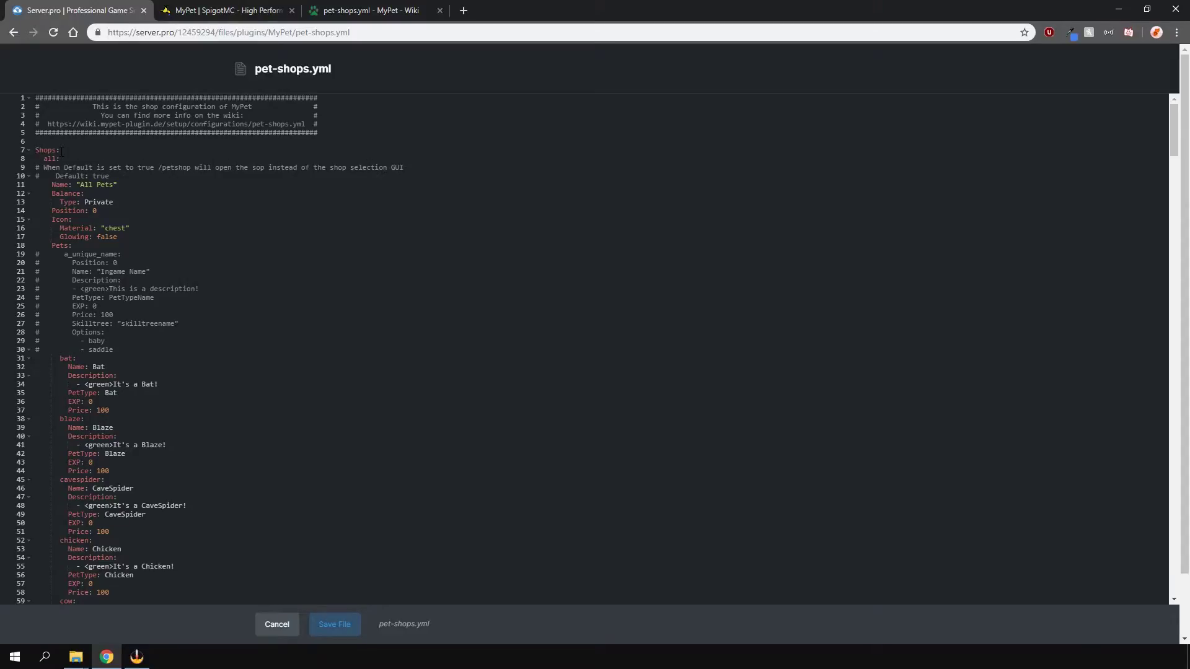
click(61, 151)
drag(1174, 130, 1187, 248)
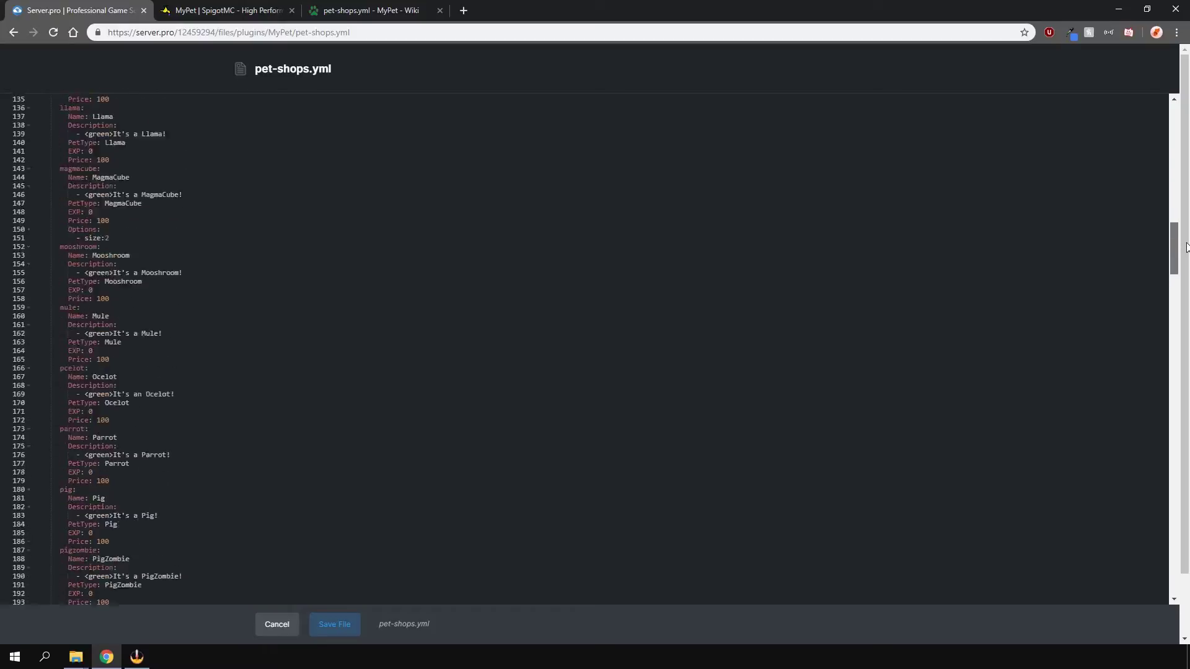
scroll(302, 273, down, 20)
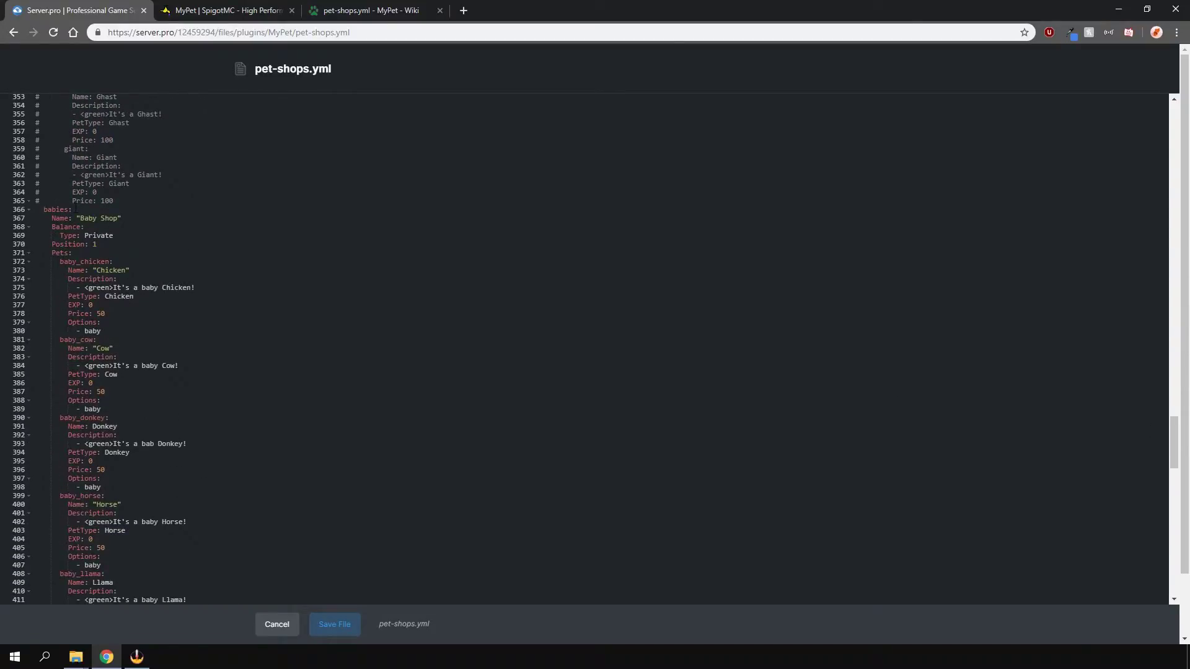
click(38, 209)
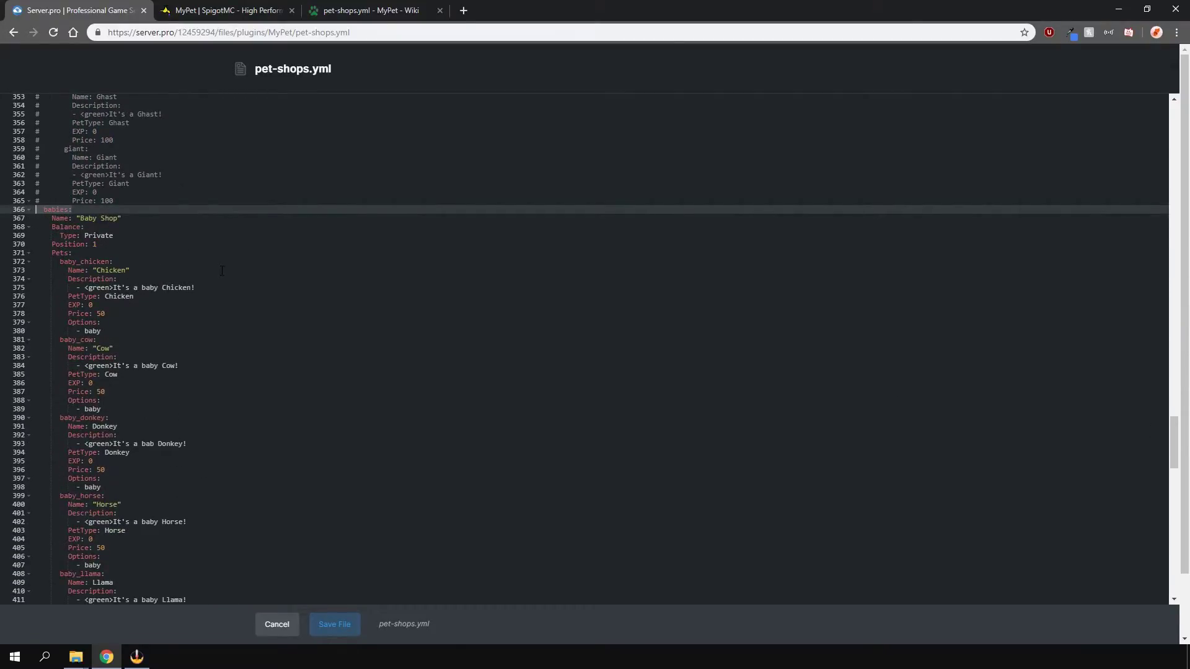
drag(1174, 443, 1181, 125)
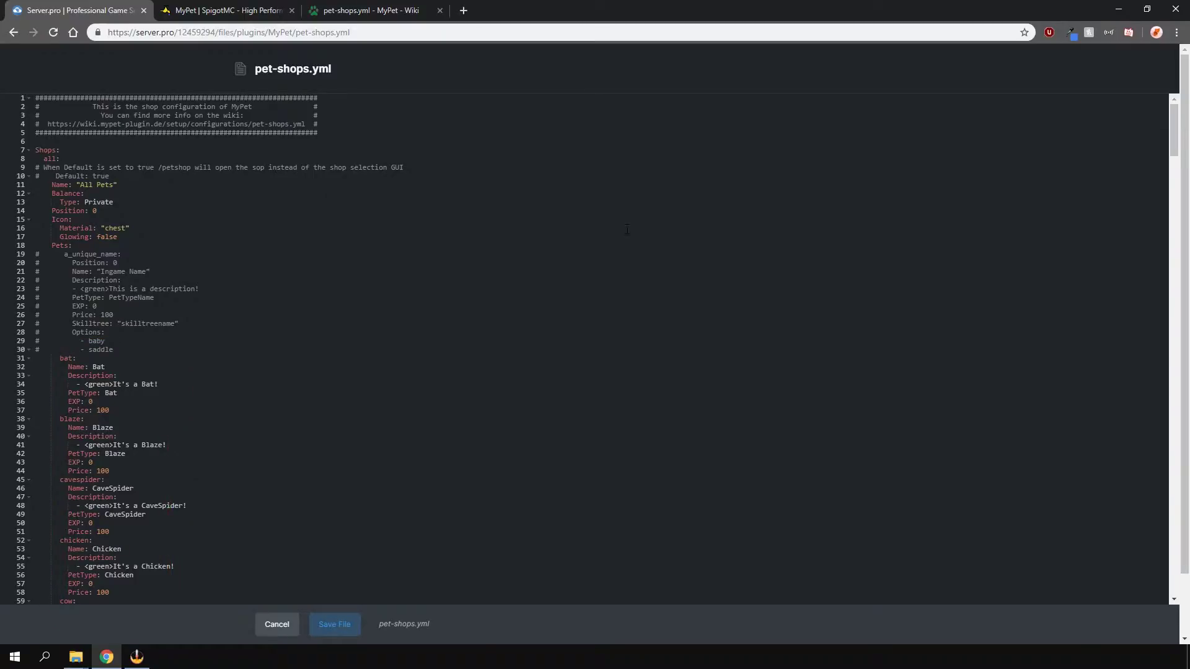
Step: Add a 'Skilltree: PvP' line under the bat's EXP: 0 entry in pet-shops.yml
click(61, 359)
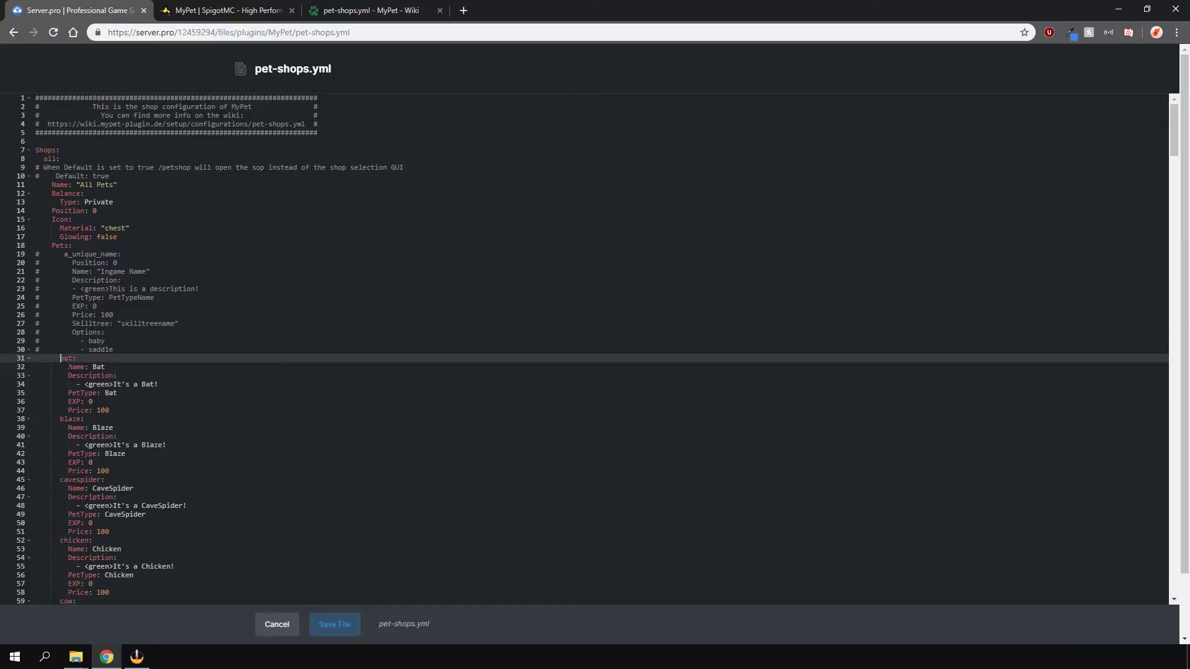
click(125, 400)
key(Return)
text(Skilltree:)
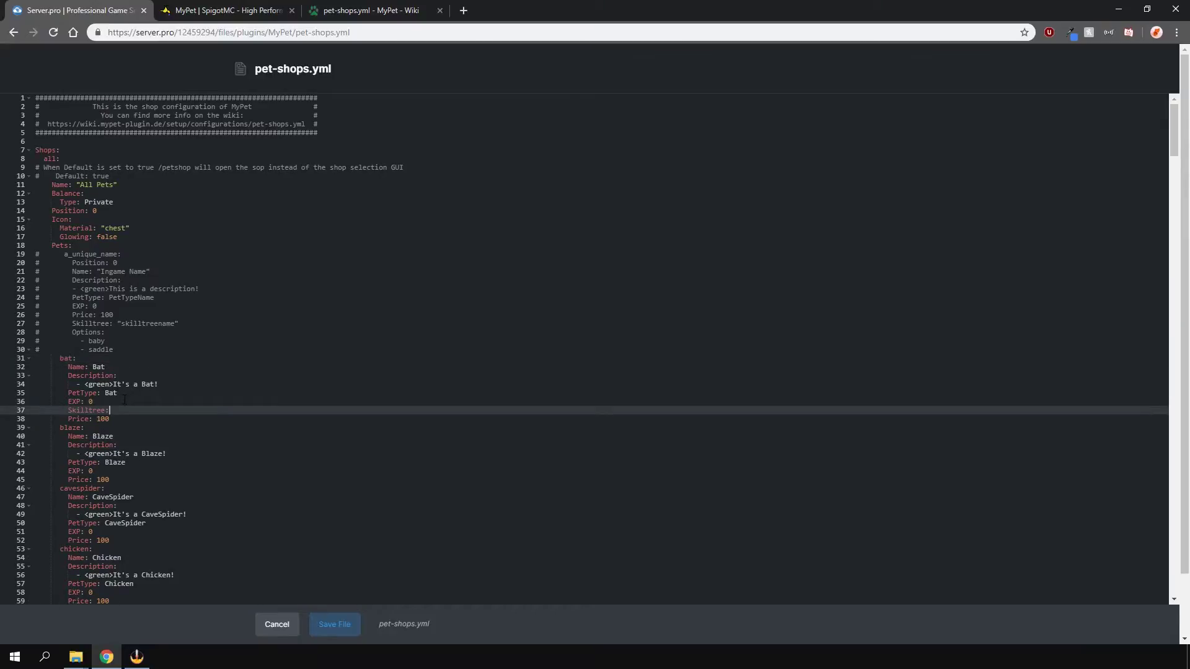
text( P{)
click(124, 400)
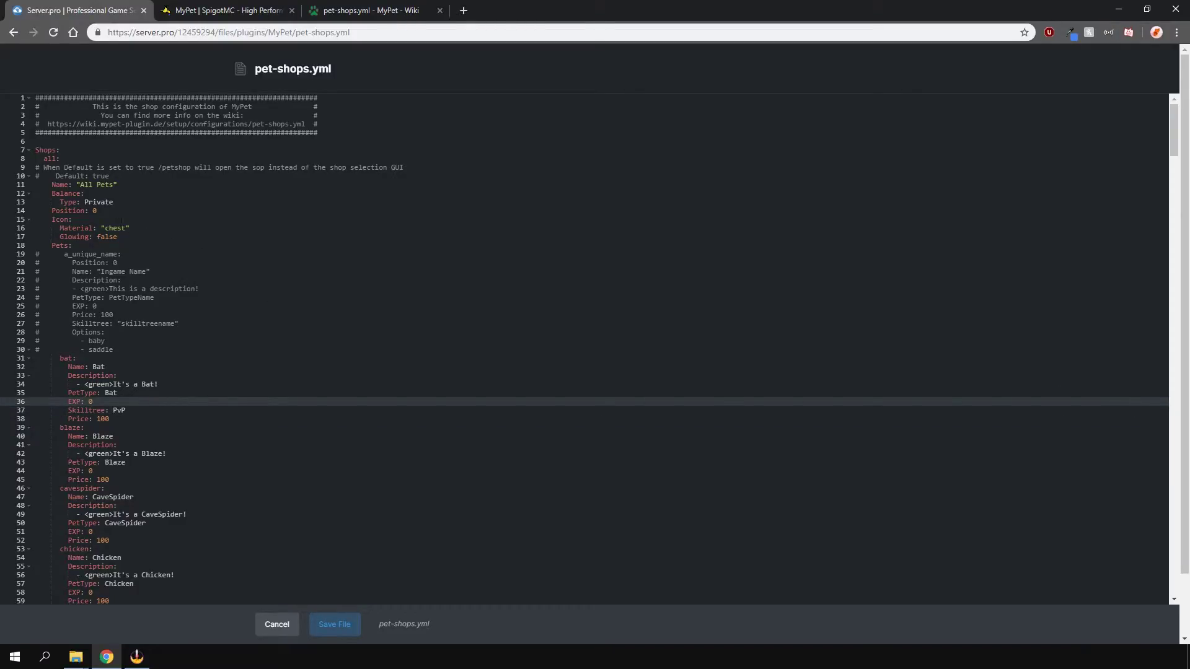
click(170, 410)
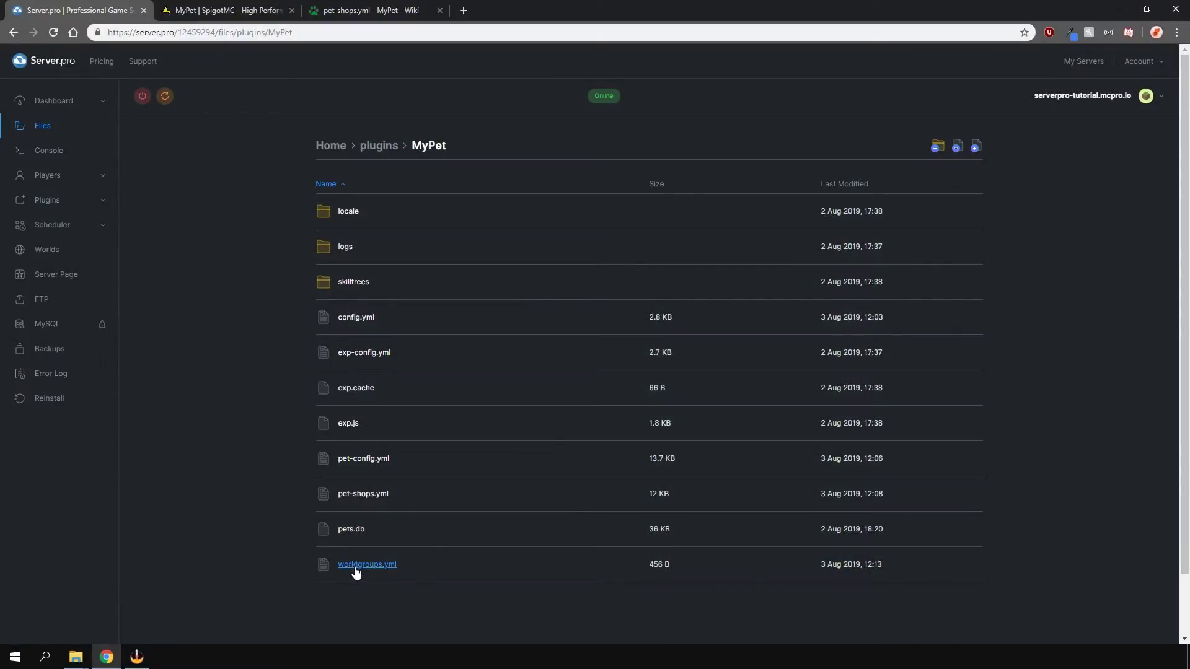
Step: In worldgroups.yml, replace example_world under Disabled with world_nether and world_the_end
click(356, 571)
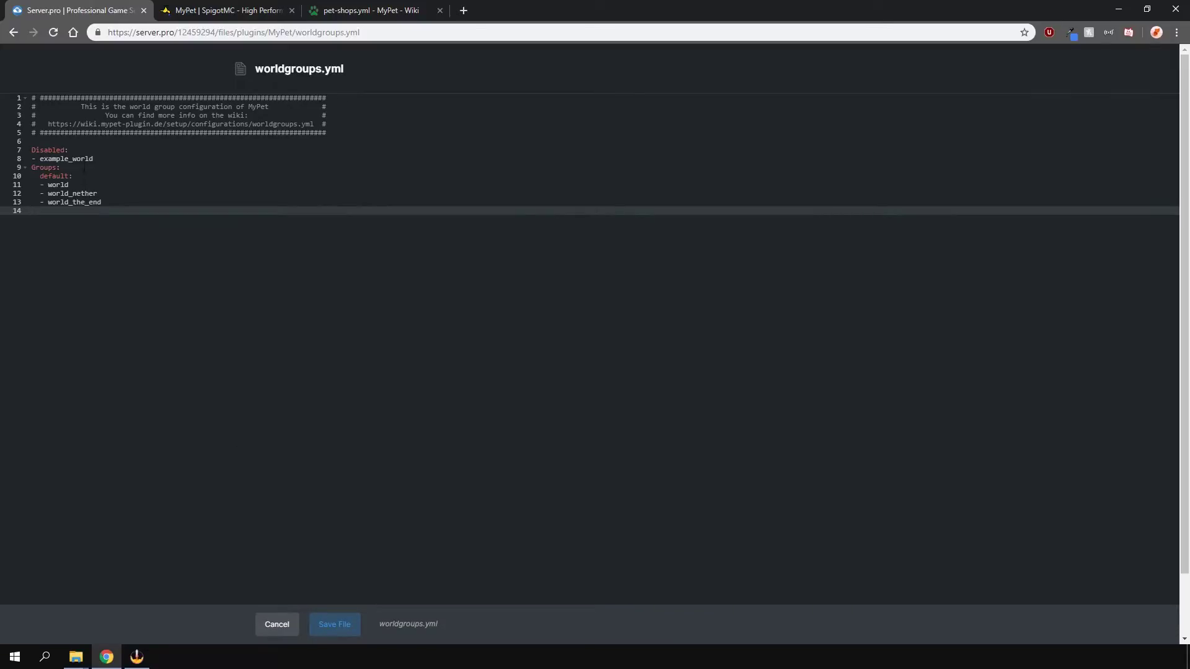
drag(105, 202, 32, 194)
key(ctrl+x)
drag(94, 158, 31, 159)
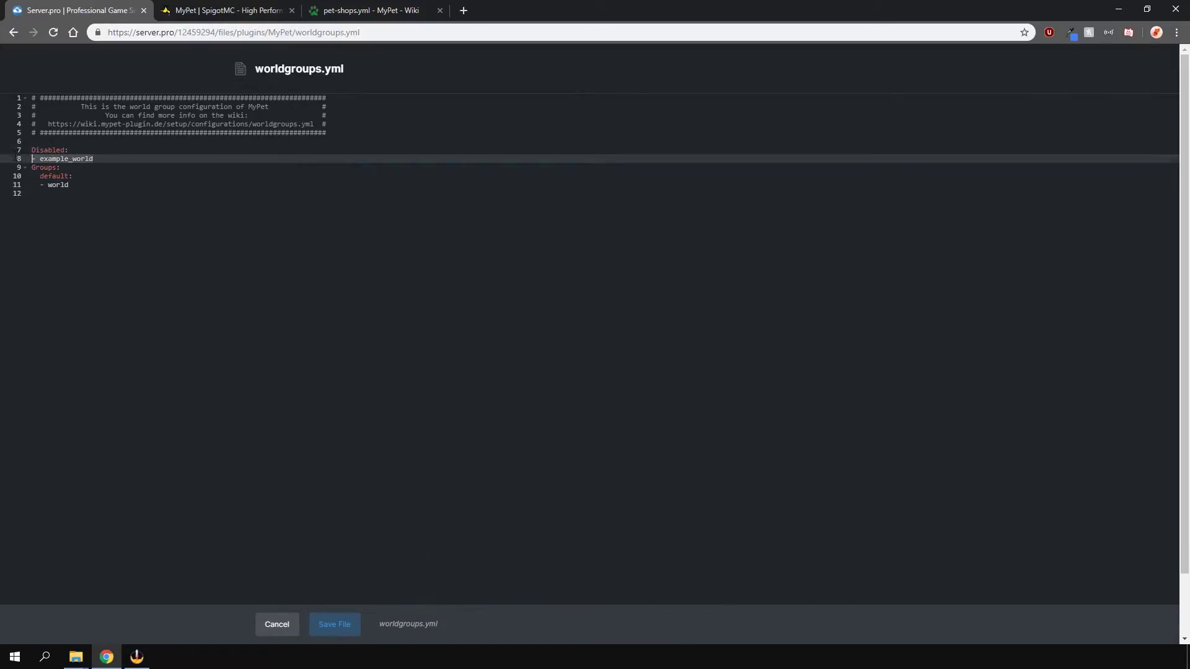
key(ctrl+v)
key(BackSpace)
key(Down)
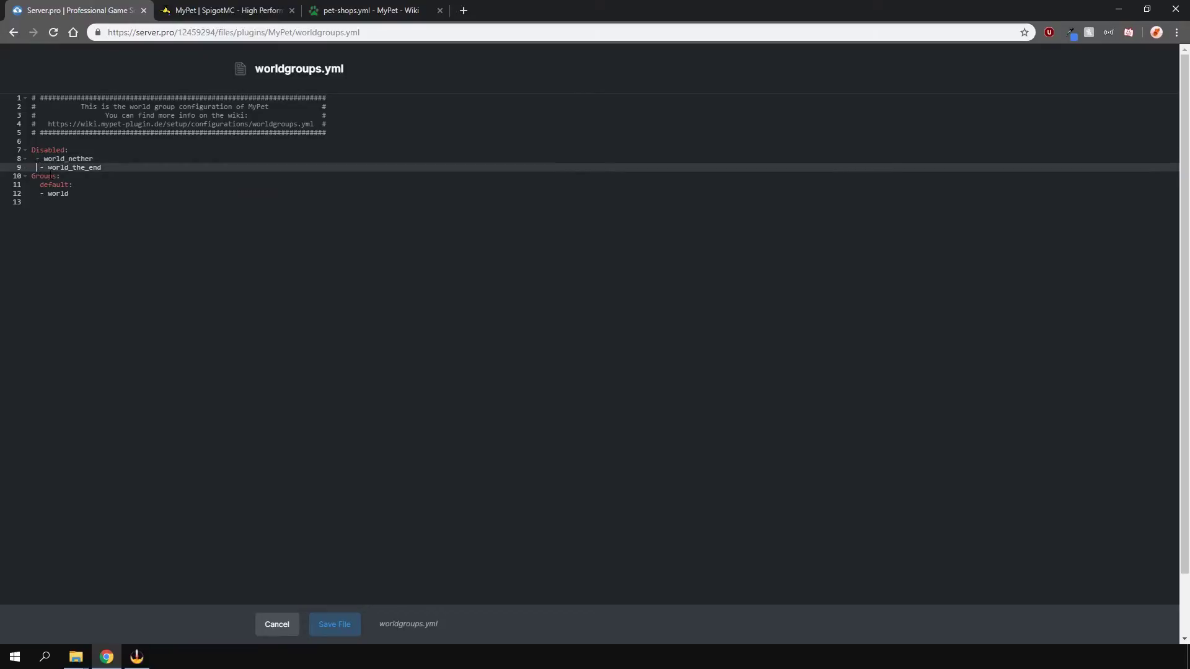
key(BackSpace)
Step: Add a factiongroup world group containing '- faction_world' below the default group
click(75, 193)
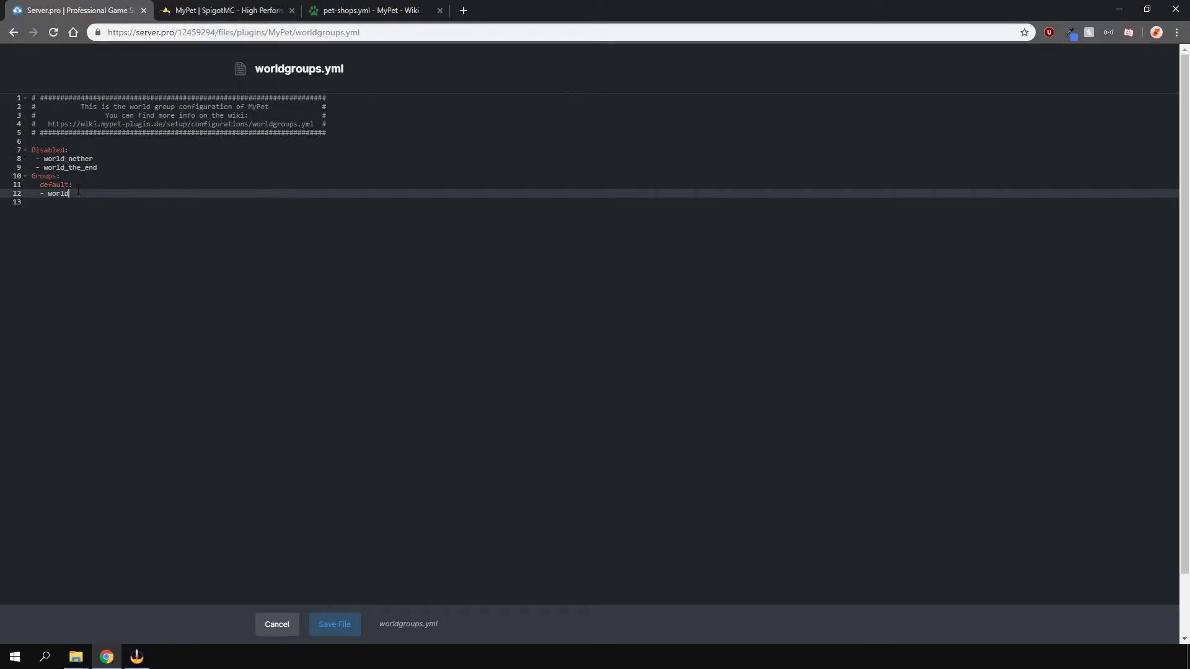
key(Return)
text(fac)
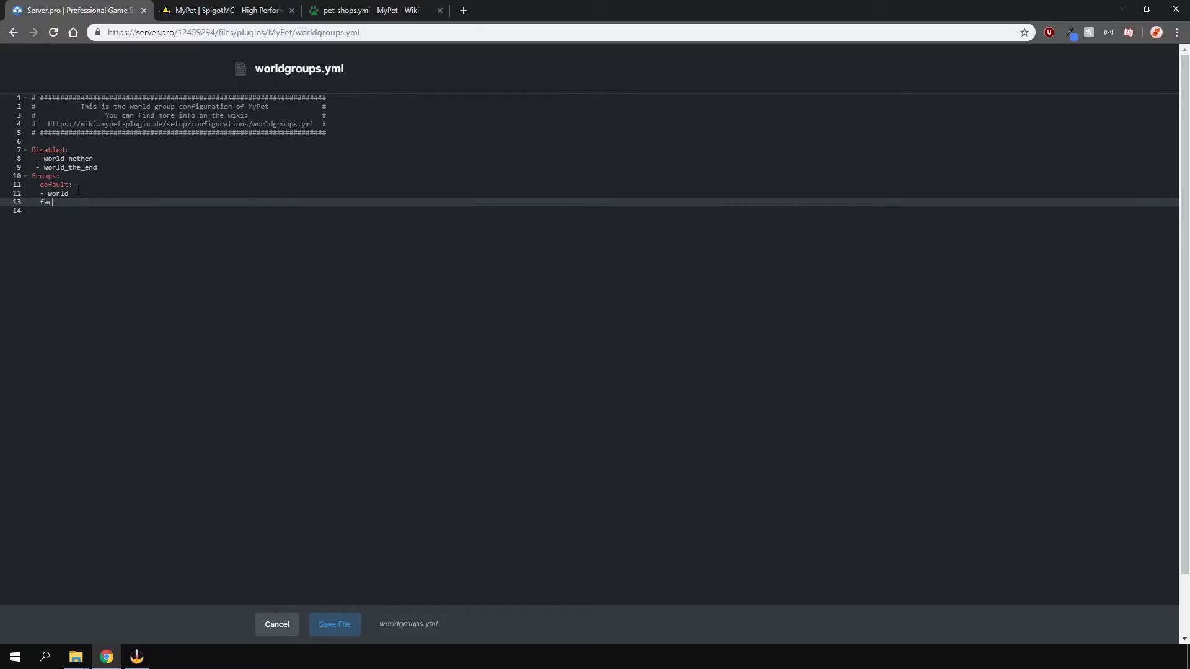
text(tiongroup:)
key(Return)
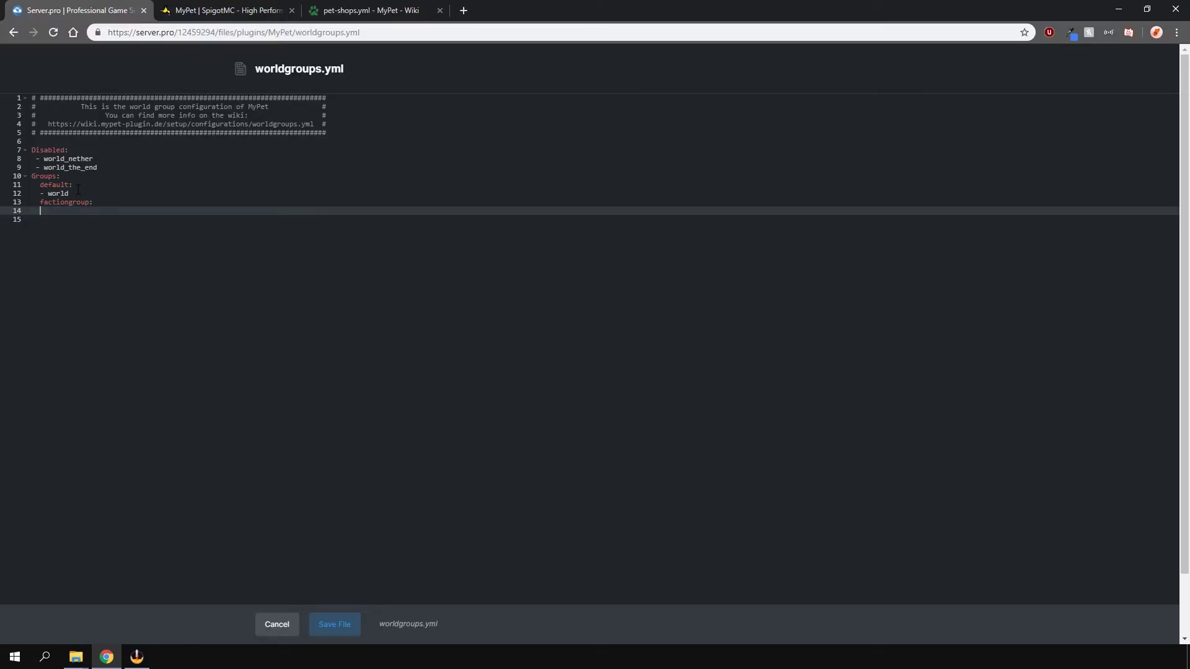
text(- faction_world)
click(108, 201)
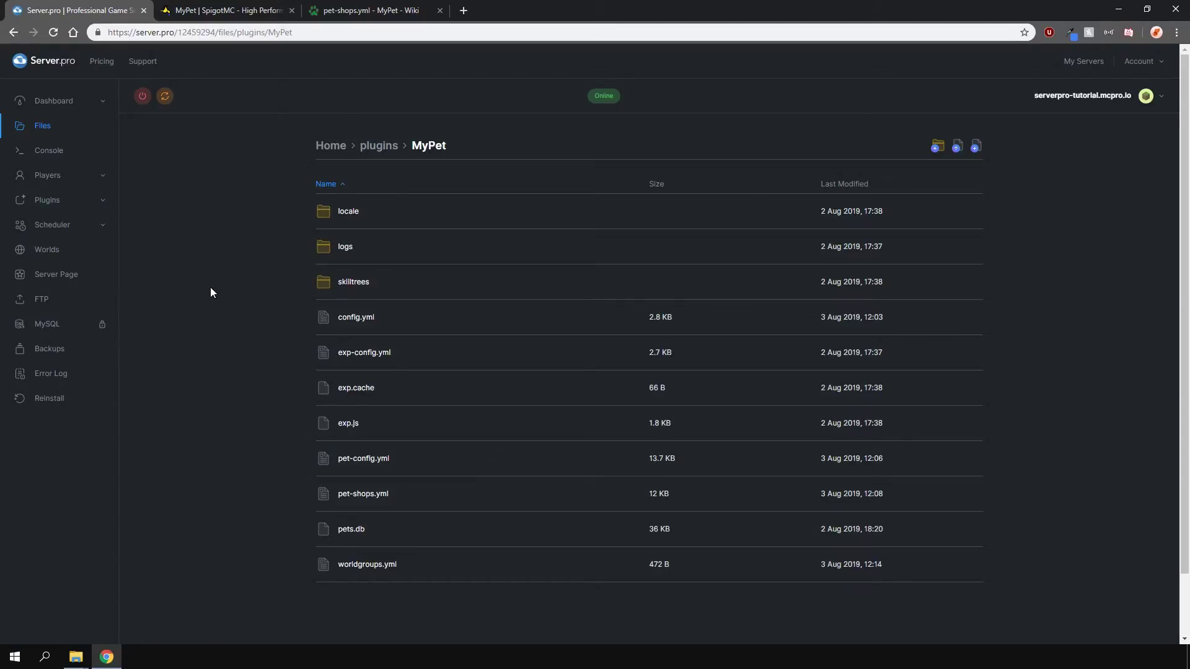
Step: Open Utility.st.json from the MyPet skilltrees folder
click(354, 282)
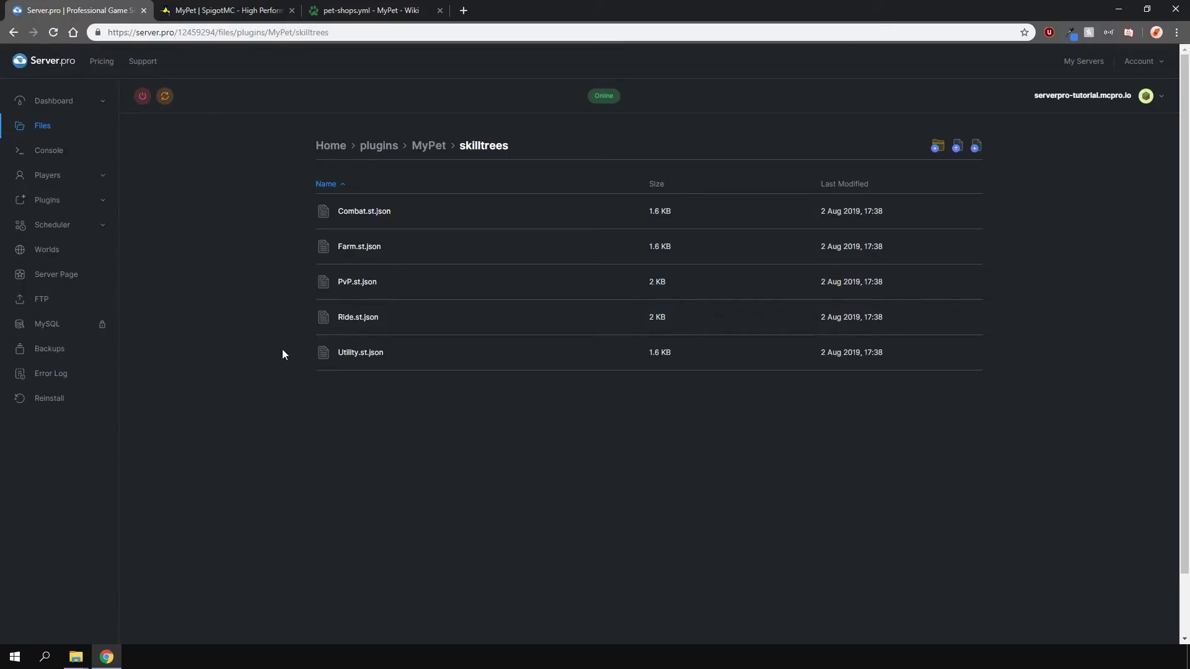
click(365, 356)
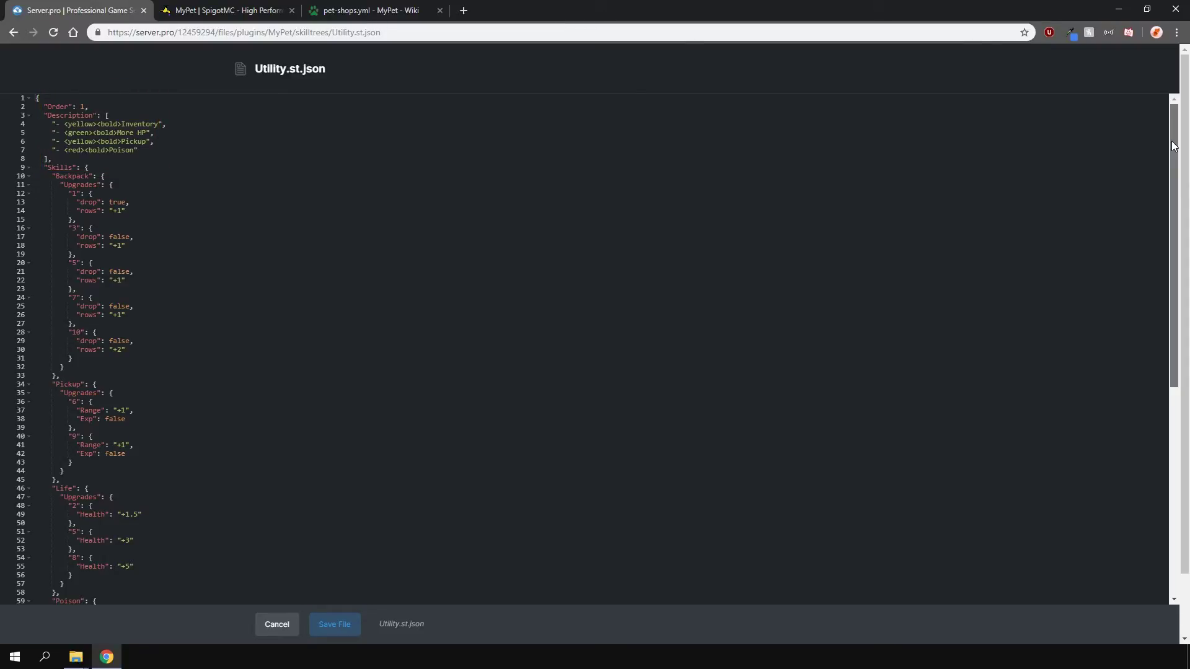
drag(1173, 147, 1188, 447)
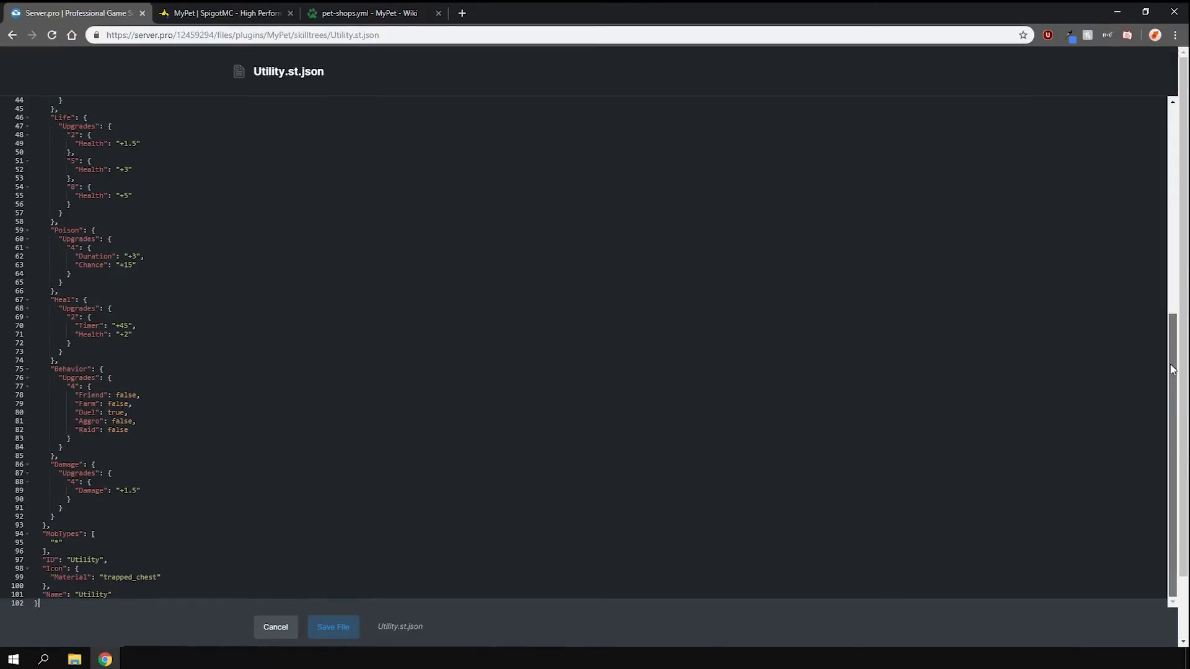
scroll(336, 173, up, 10)
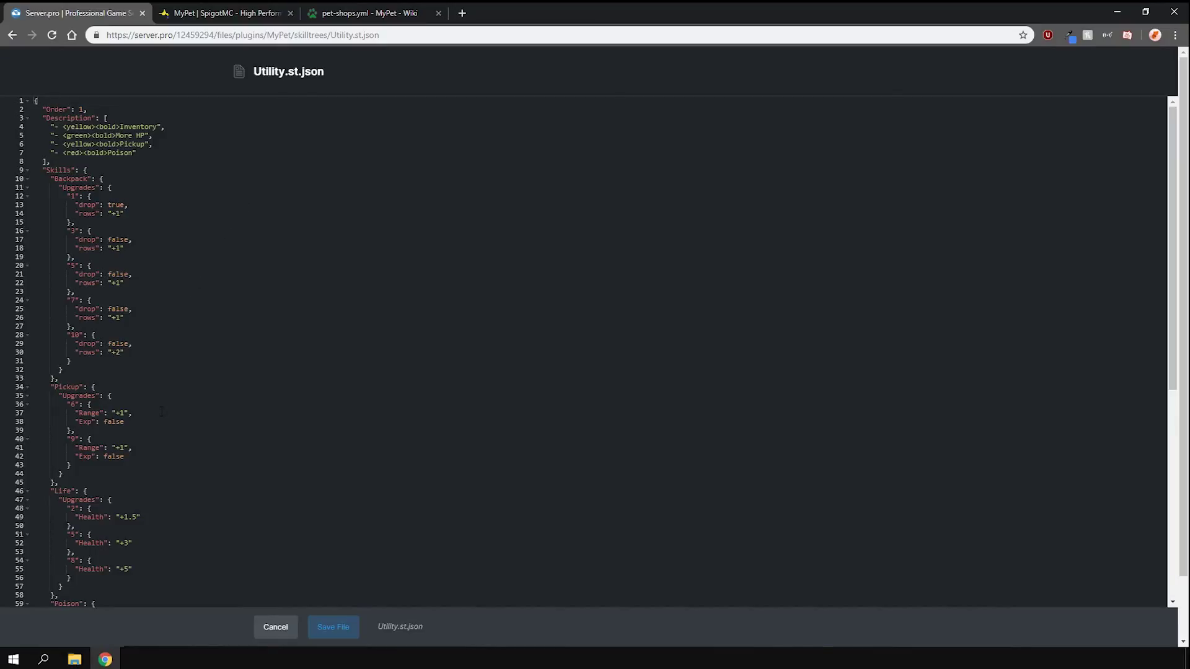
Step: Save Utility.st.json and go to the Dashboard's Server Details page
click(329, 627)
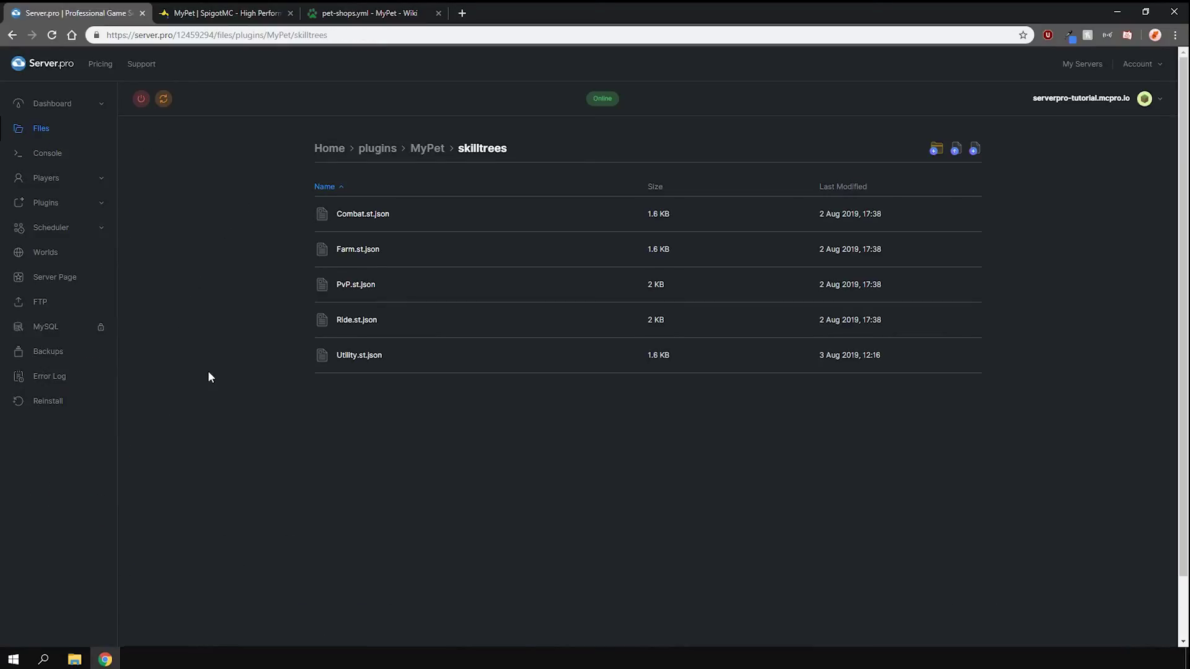
click(65, 105)
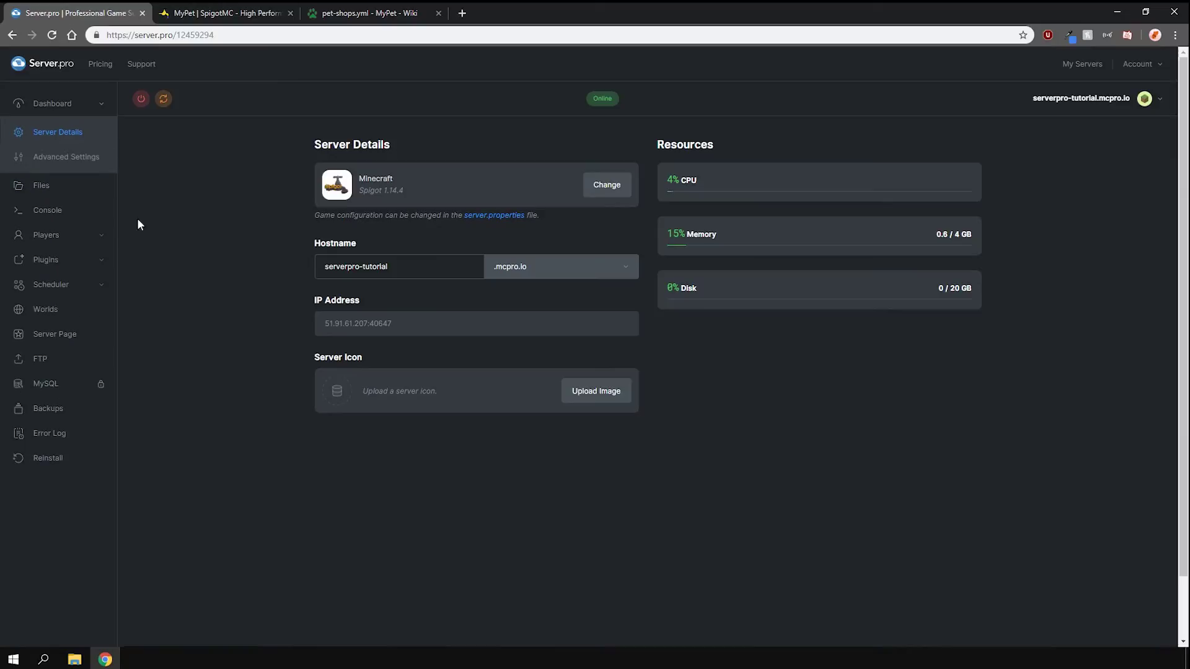